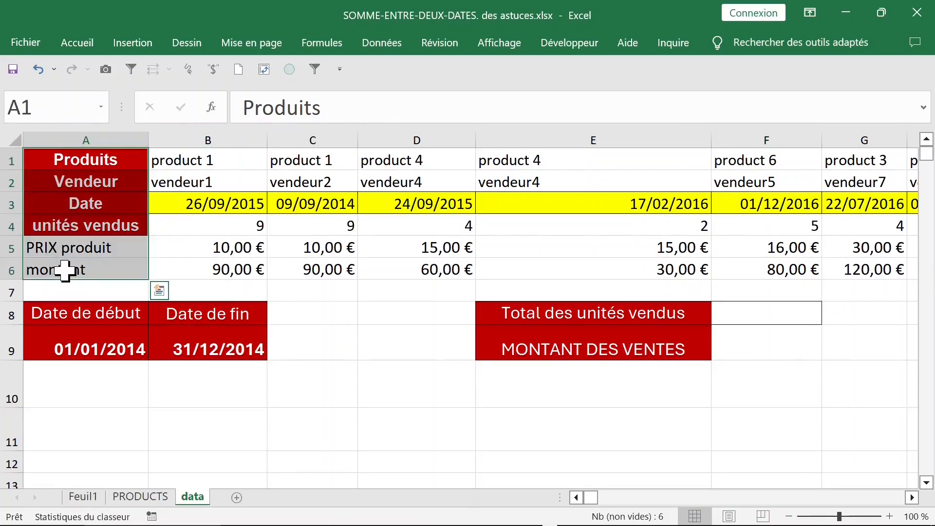
Step: Select the whole data table in rows 1 to 6 and create named ranges from its column A labels
key("ctrl+shift+Right")
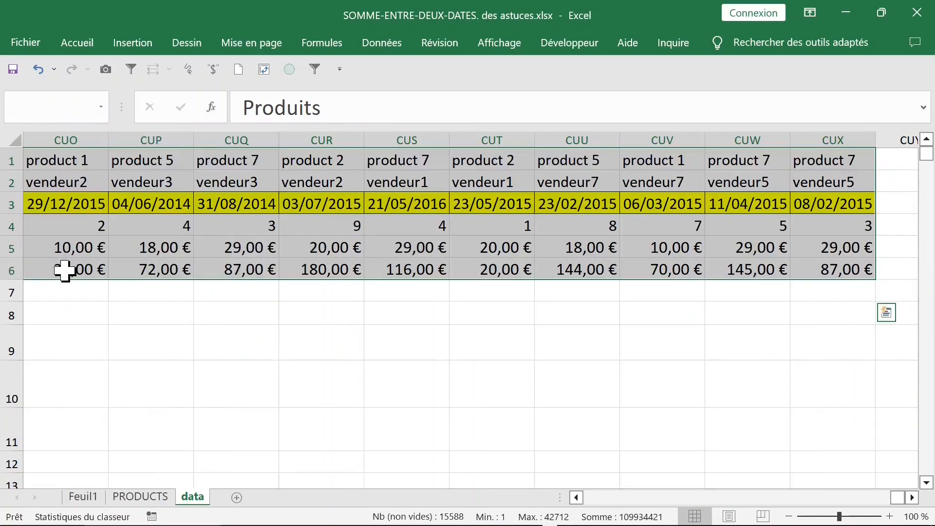
left_click(328, 48)
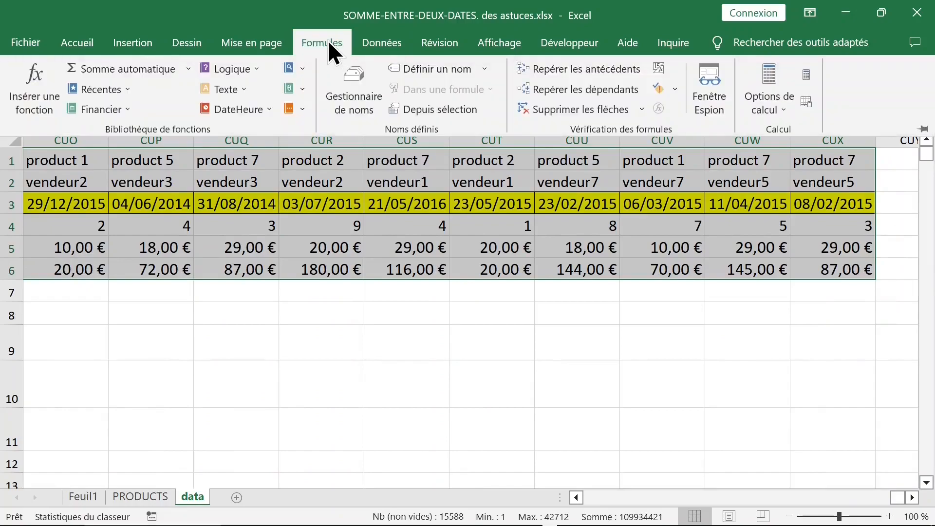
left_click(460, 69)
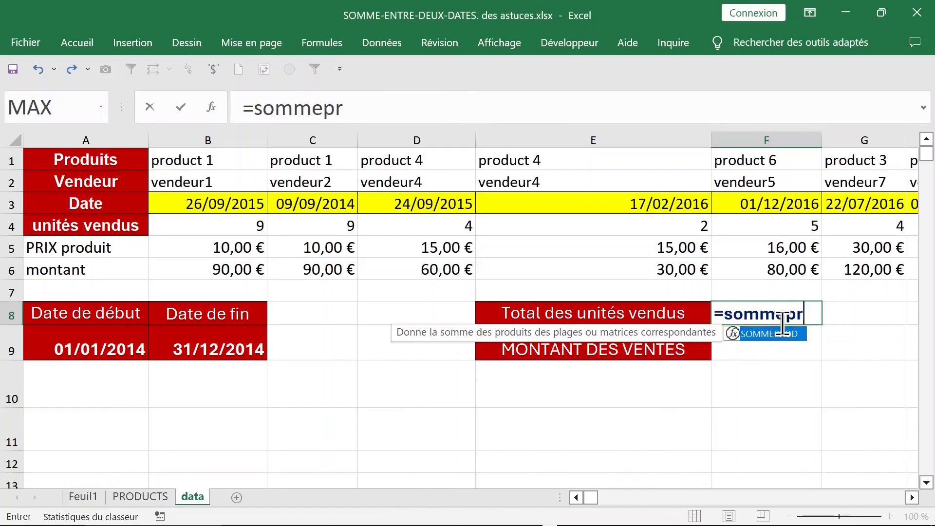
Step: Build a SOMMEPROD formula in F8 with the named range criterion Date>=A9 as Matrice1
key("Tab")
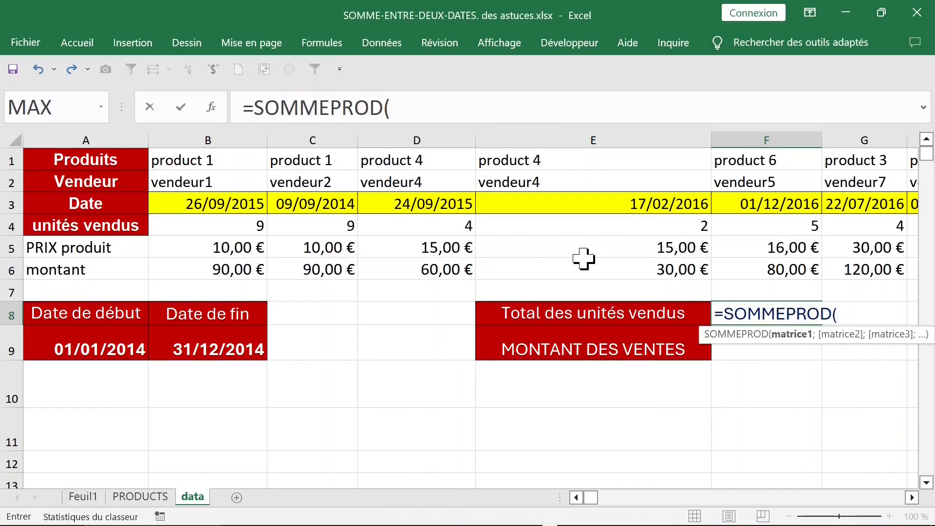
left_click(211, 107)
left_click_drag(567, 222, 513, 144)
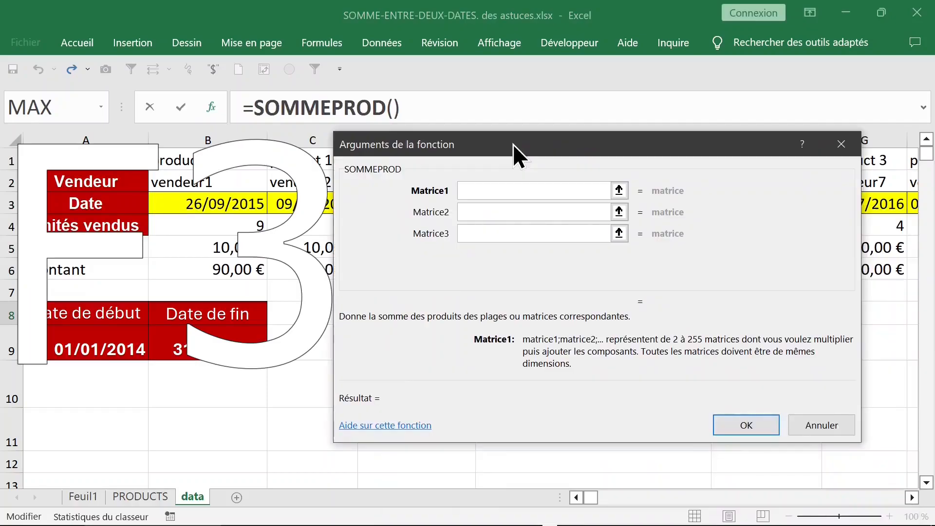
key("F3")
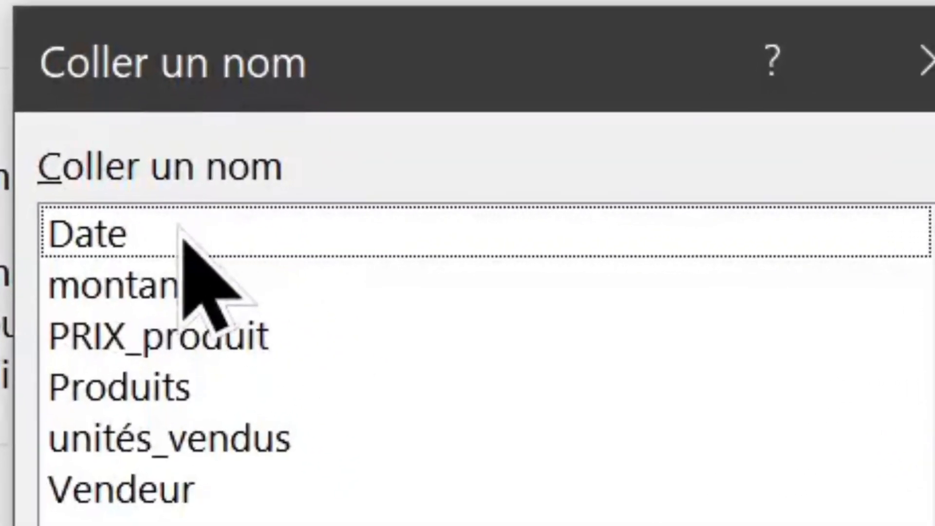
double_click(572, 331)
type(">=")
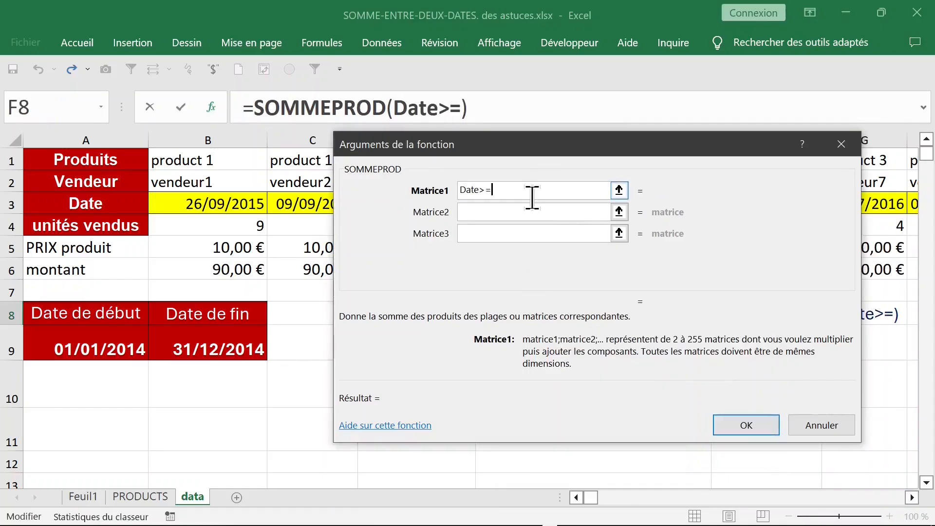
left_click(90, 347)
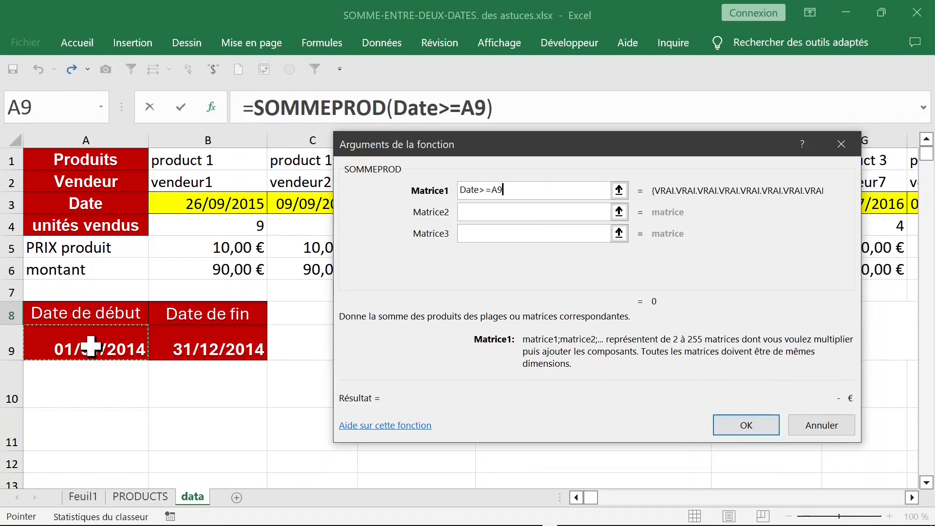
Step: Set Matrice2 of the SOMMEPROD formula to Date<=B9, using the named range Date
left_click(478, 213)
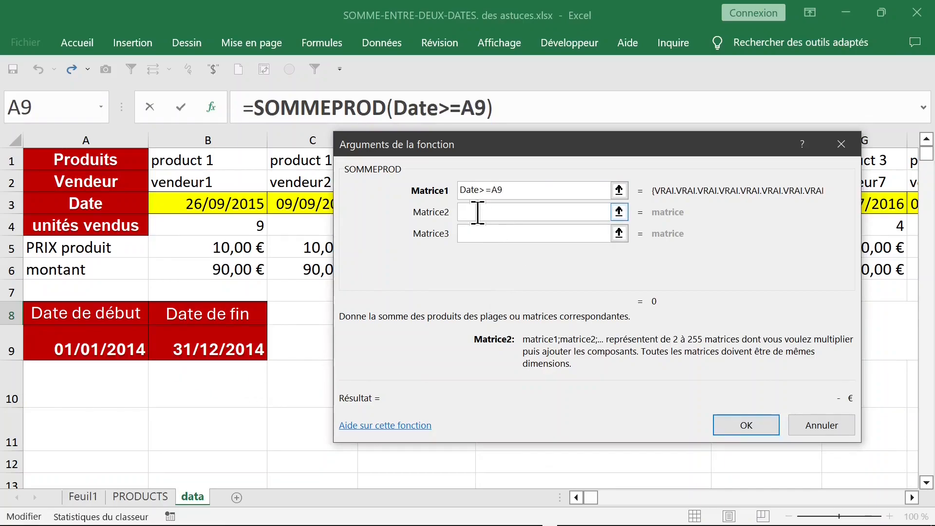
key("F3")
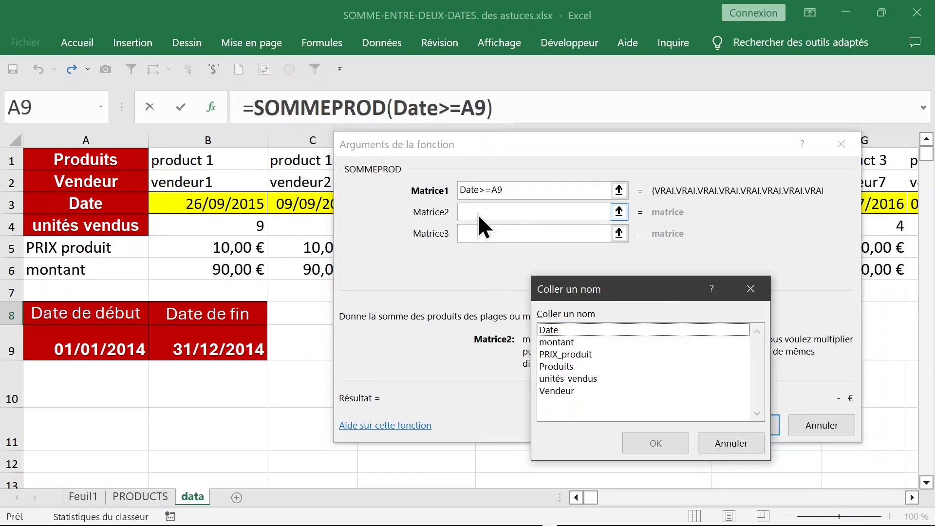
left_click(561, 330)
double_click(560, 328)
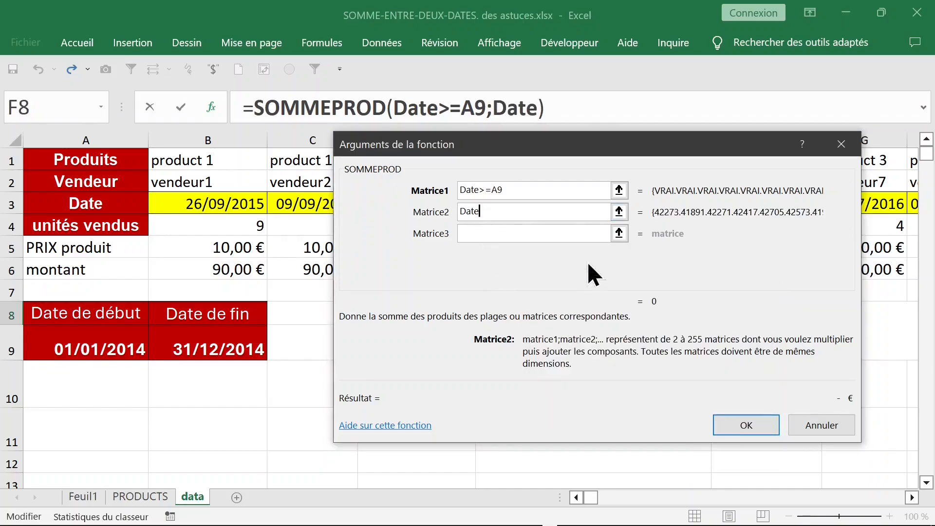
type("<=")
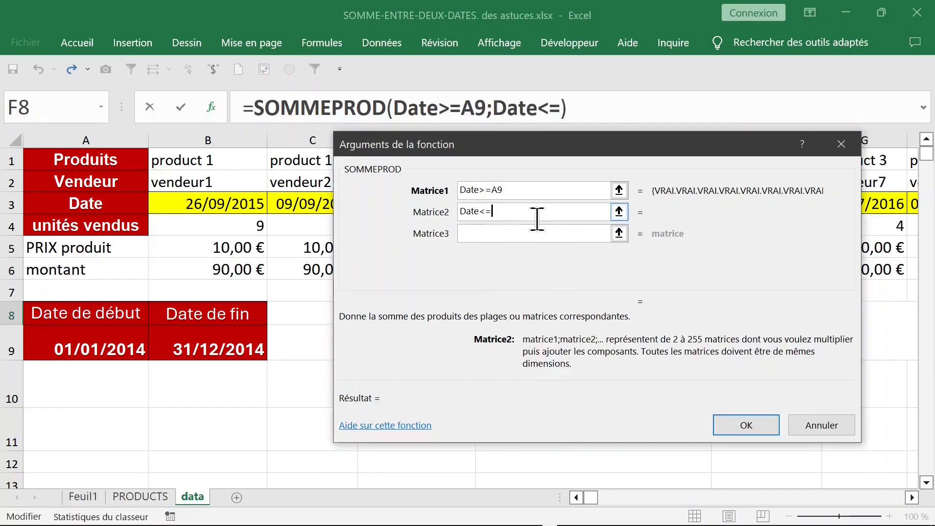
left_click(195, 350)
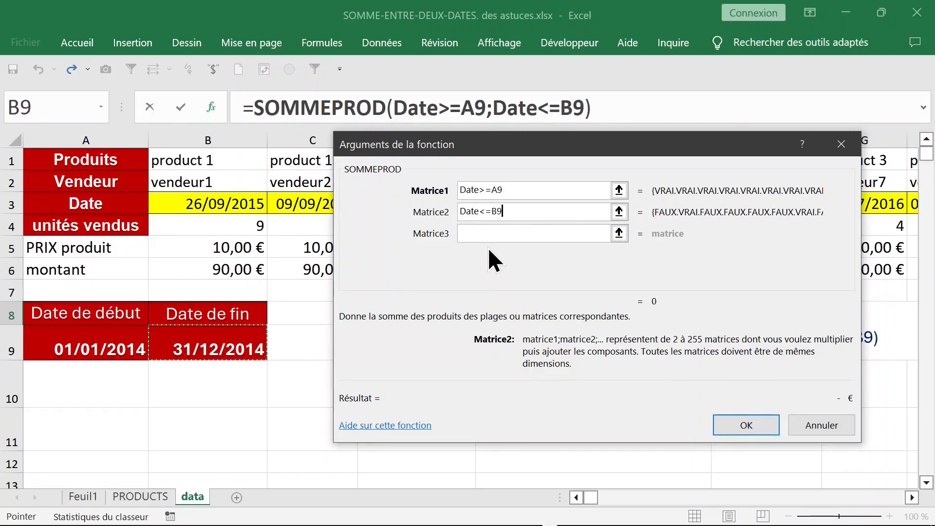
Step: Set Matrice3 of the SOMMEPROD formula to the named range unités_vendus
left_click(483, 233)
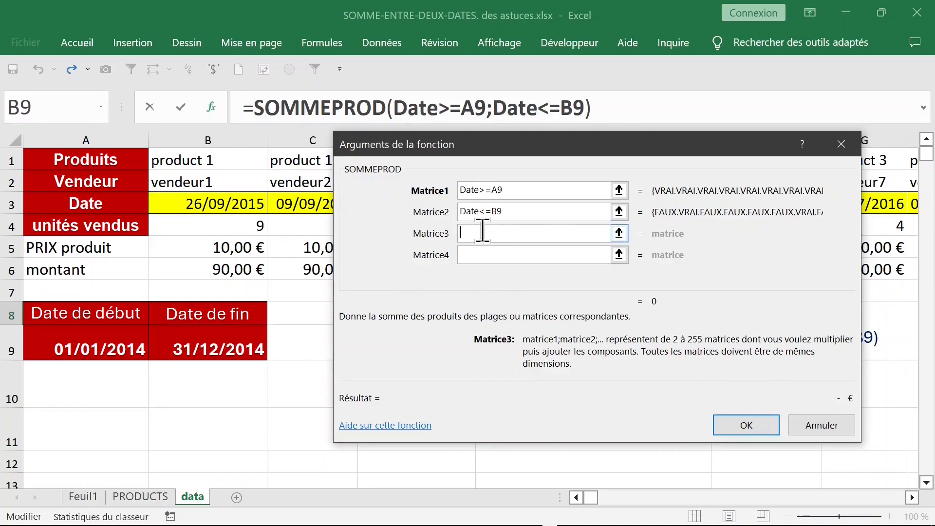
key("F3")
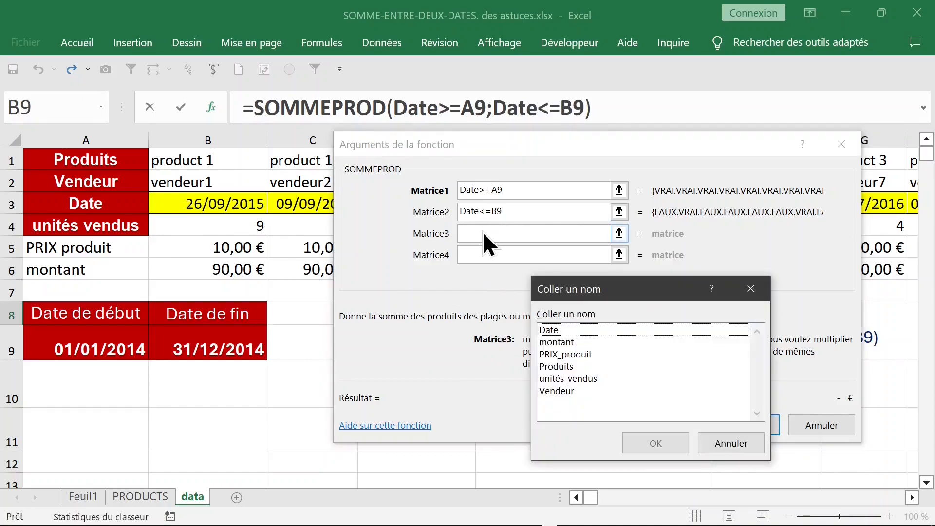
left_click(591, 379)
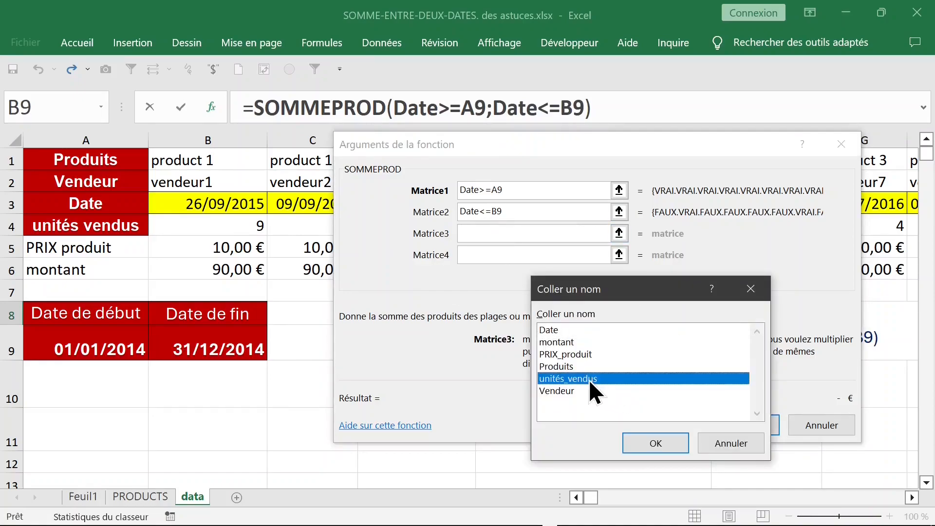
double_click(579, 379)
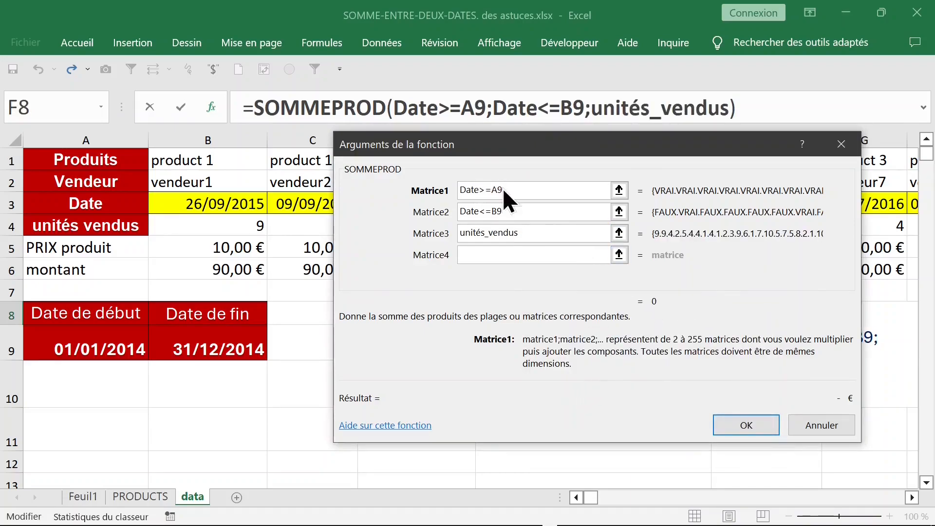
Step: Convert the Matrice1 criterion to numbers by changing it to (Date>=A9)*1
left_click_drag(460, 188, 512, 188)
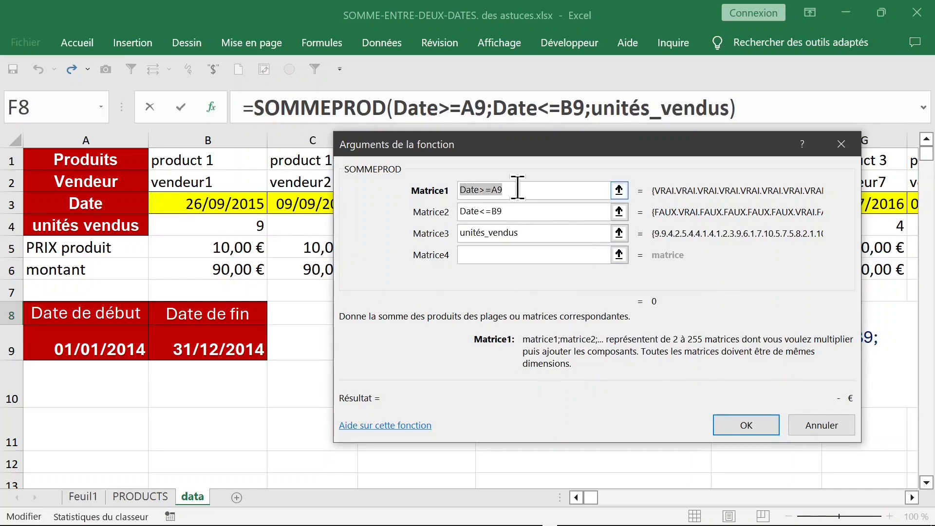
left_click(526, 188)
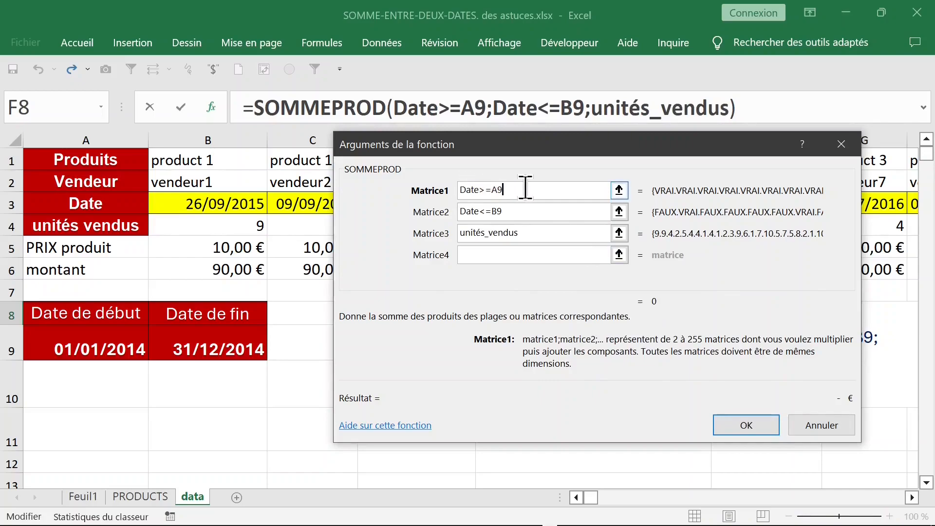
type(")")
key("Home")
type("(")
key("End")
type("*1")
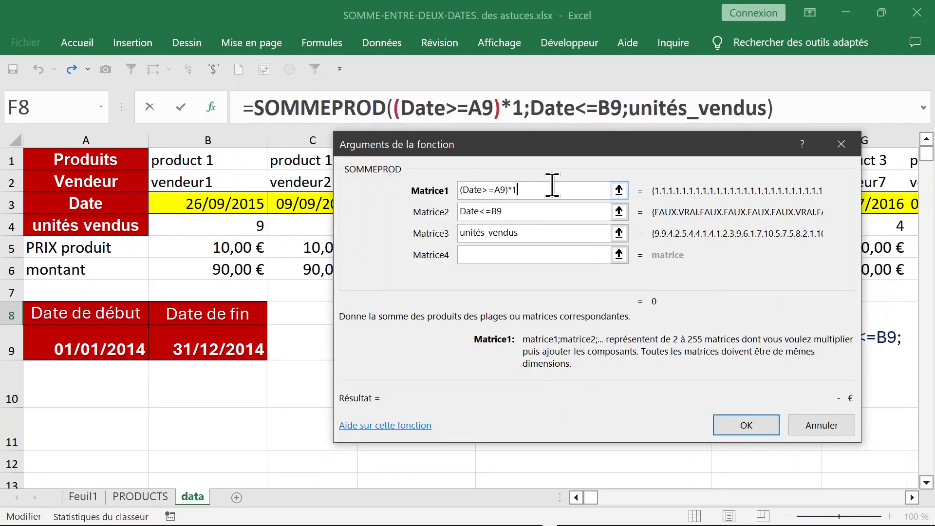
Step: Enclose the Matrice2 criterion Date<=B9 in parentheses and append the multiplication operator
left_click(530, 210)
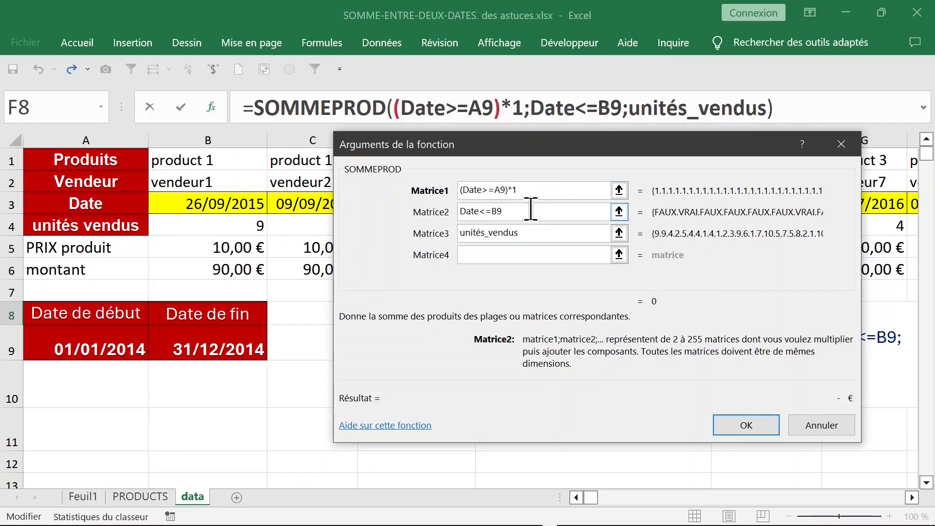
type(")")
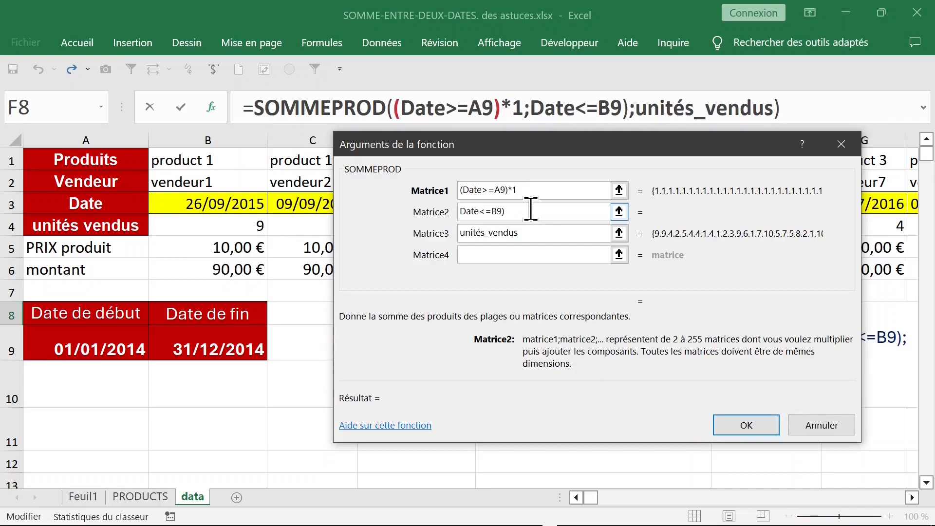
key("Home")
type("(")
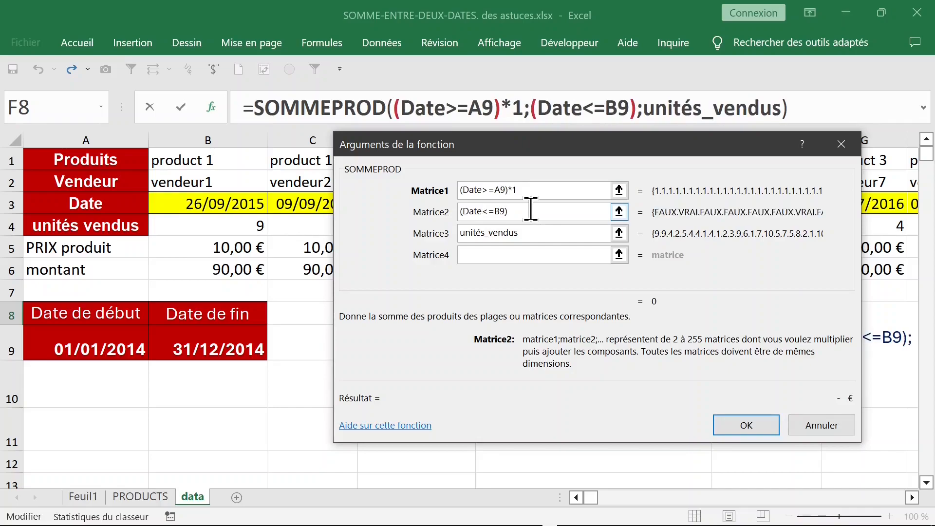
type("*")
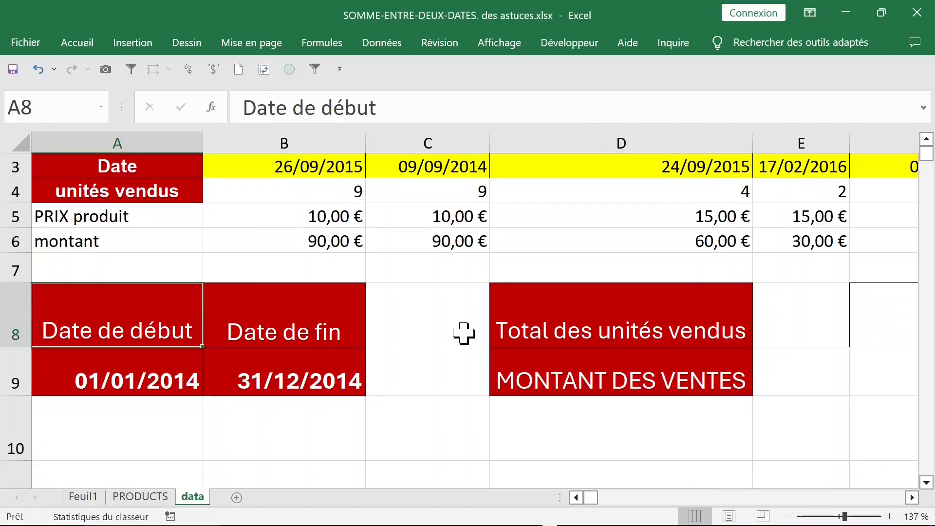
left_click(166, 370)
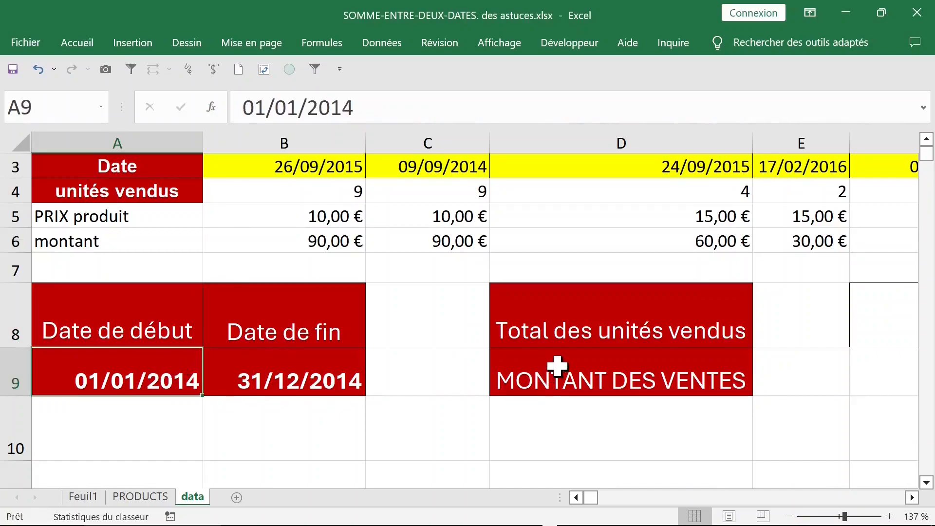
left_click(626, 337)
left_click(628, 380)
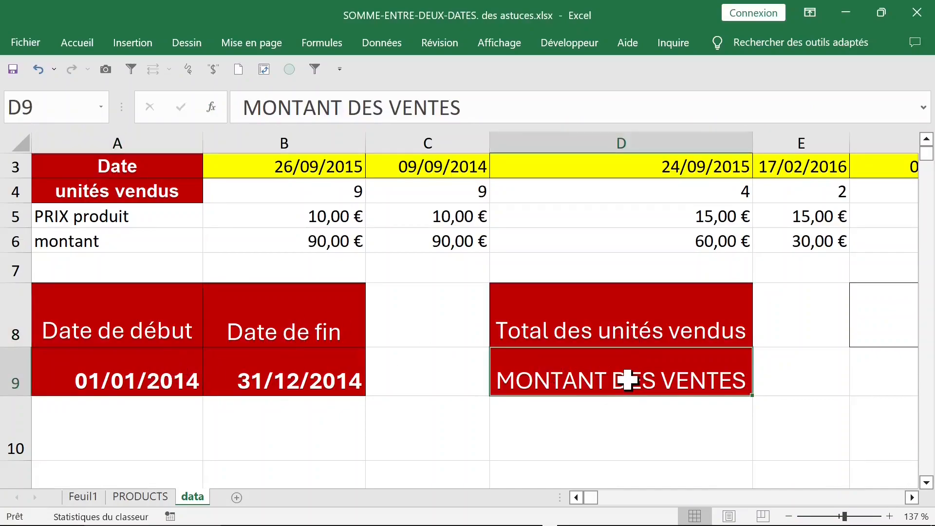
left_click(111, 381)
left_click(302, 378)
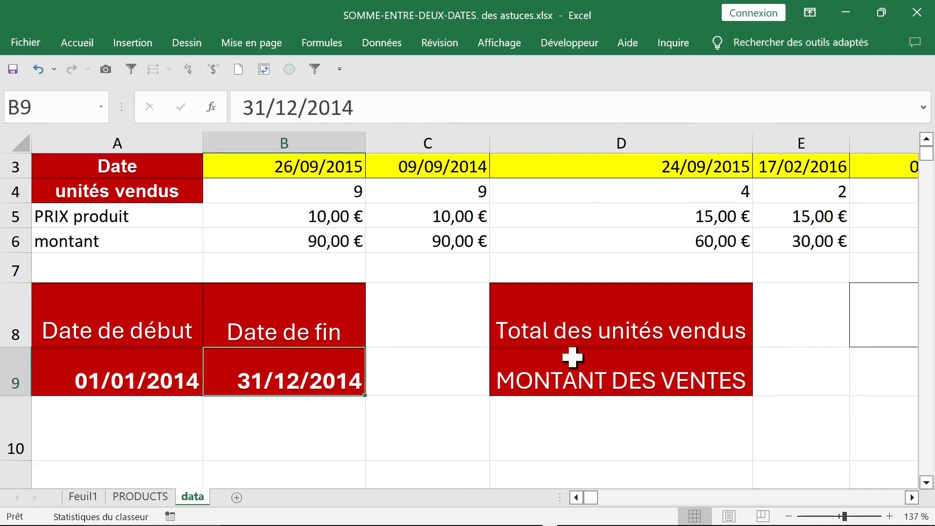
Step: Build a SOMMEPROD formula in E8 with the named range criterion Date>=A9 as Matrice1
left_click(806, 337)
type("=sommep")
key("Tab")
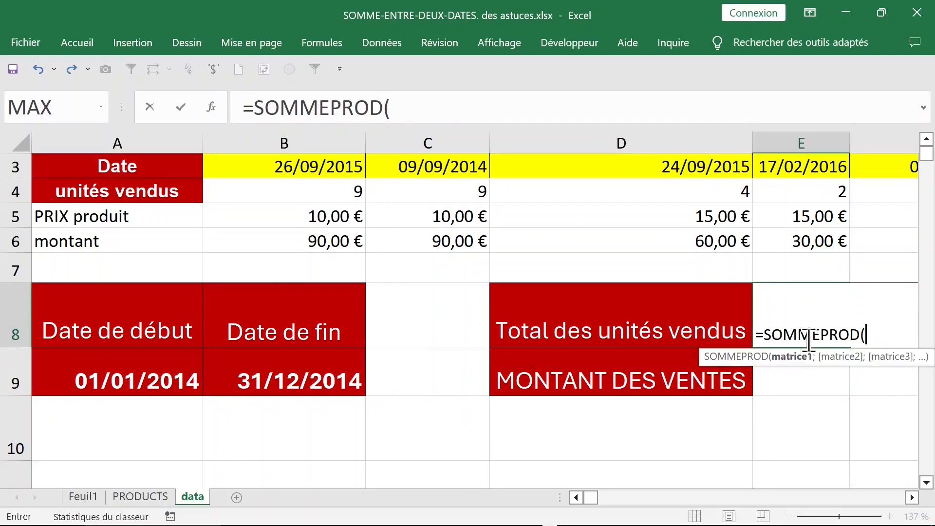
key("ctrl+a")
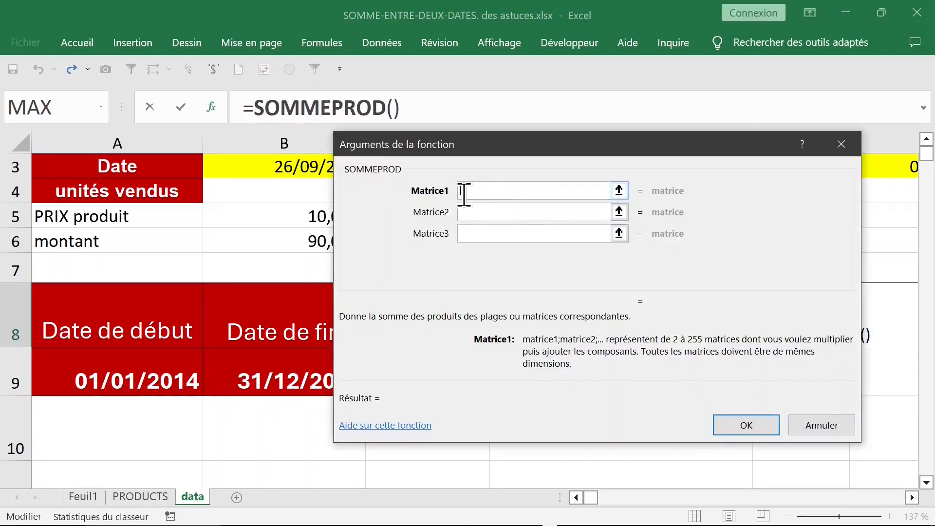
key("F3")
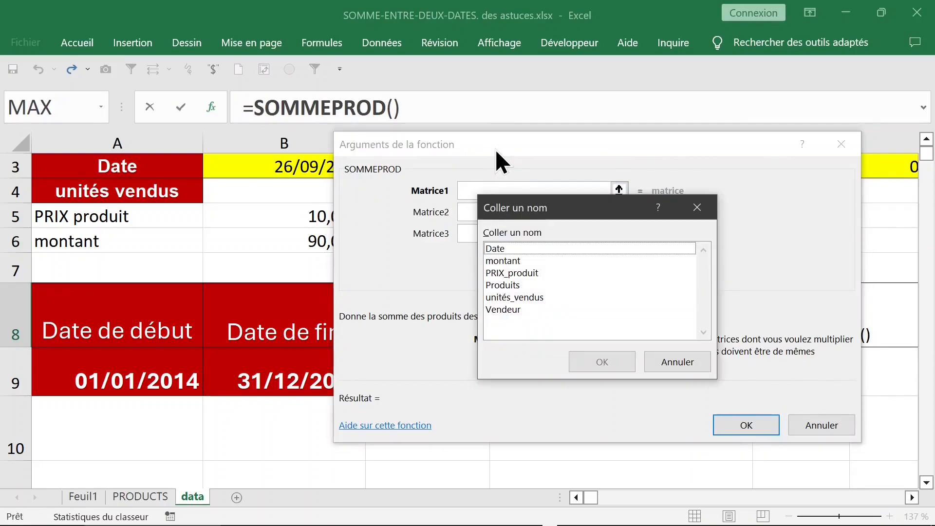
left_click(518, 250)
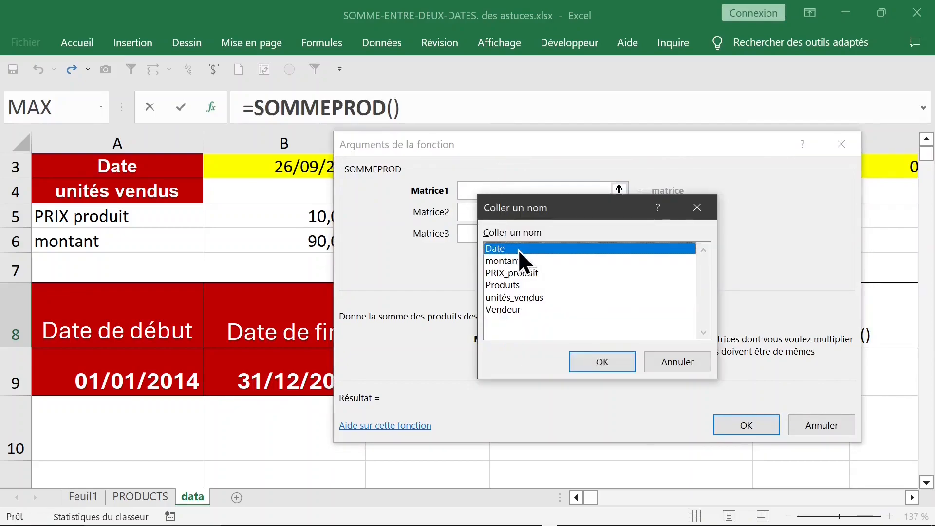
key("Return")
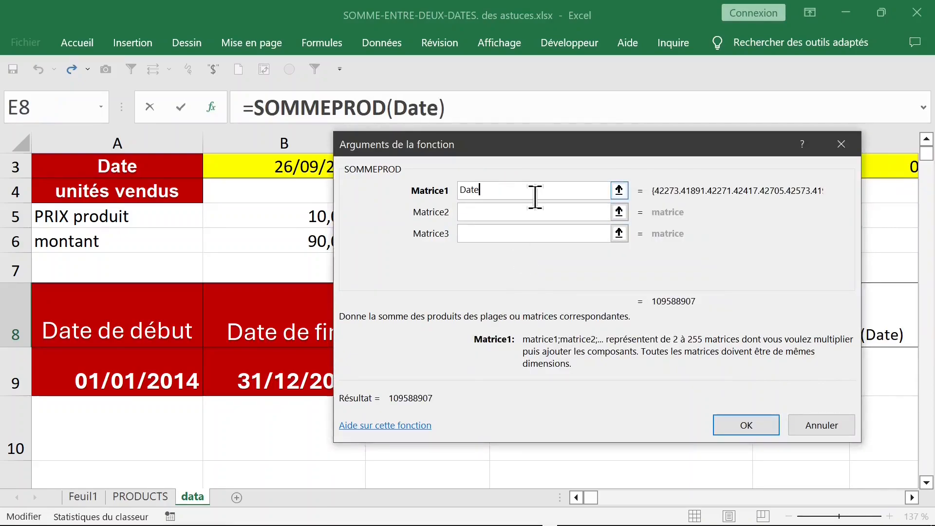
type(">")
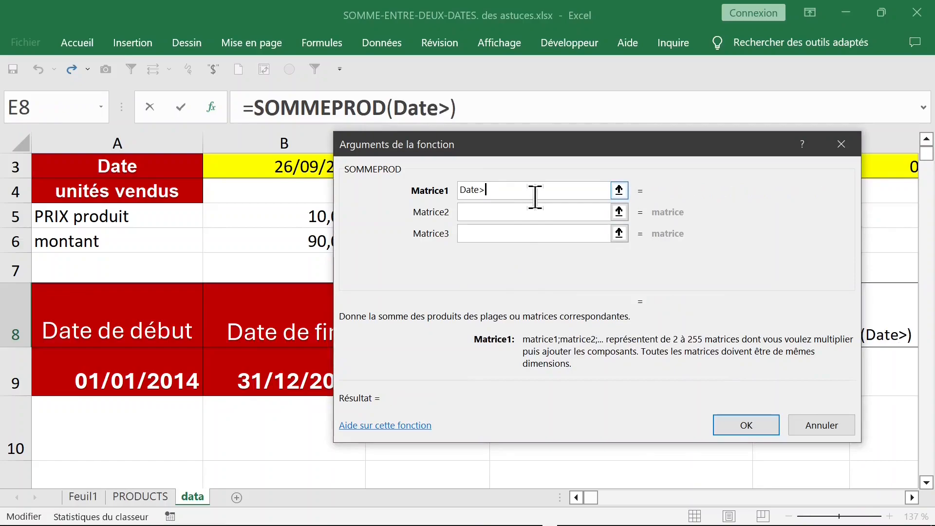
type("=")
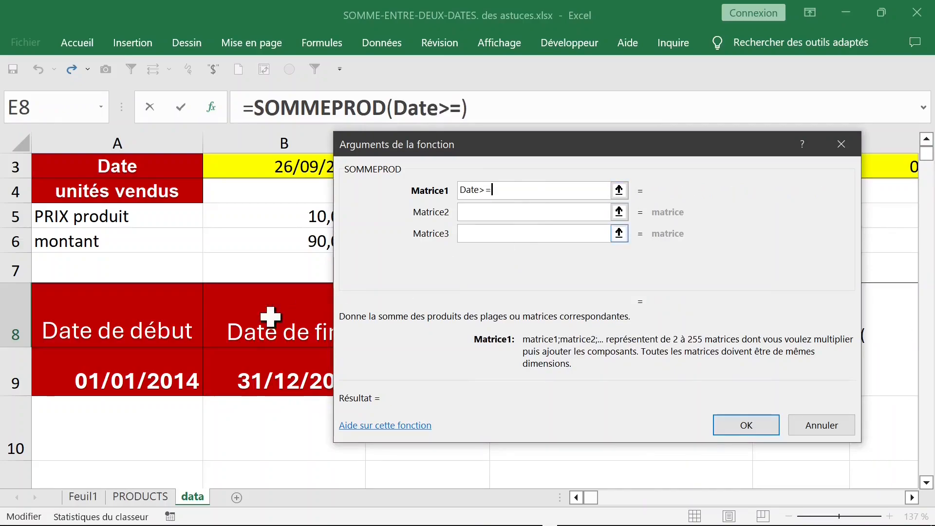
left_click(155, 371)
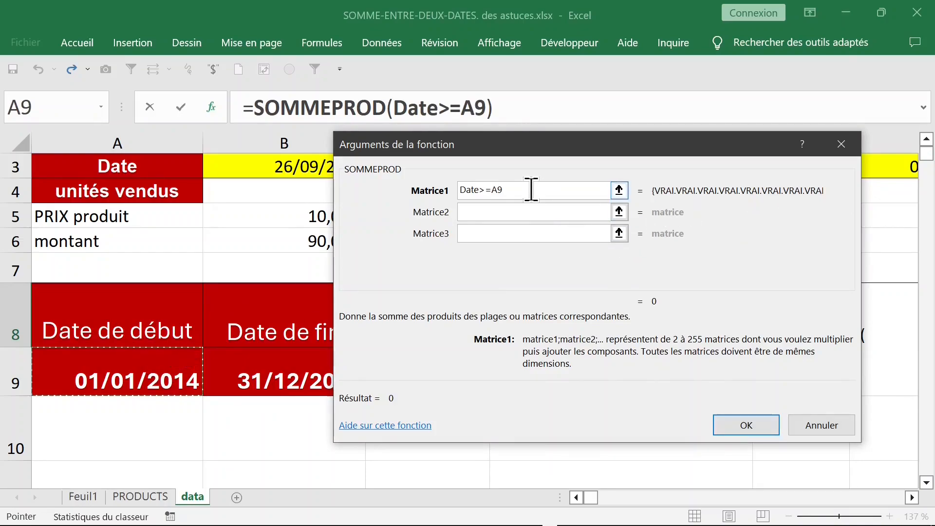
Step: Enclose the Matrice1 criterion Date>=A9 in parentheses
type(")")
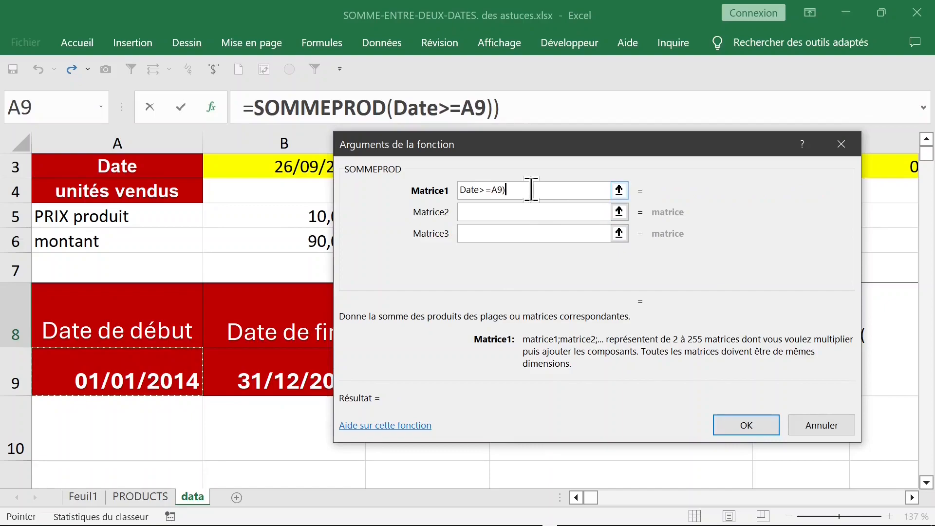
key("Home")
type("'")
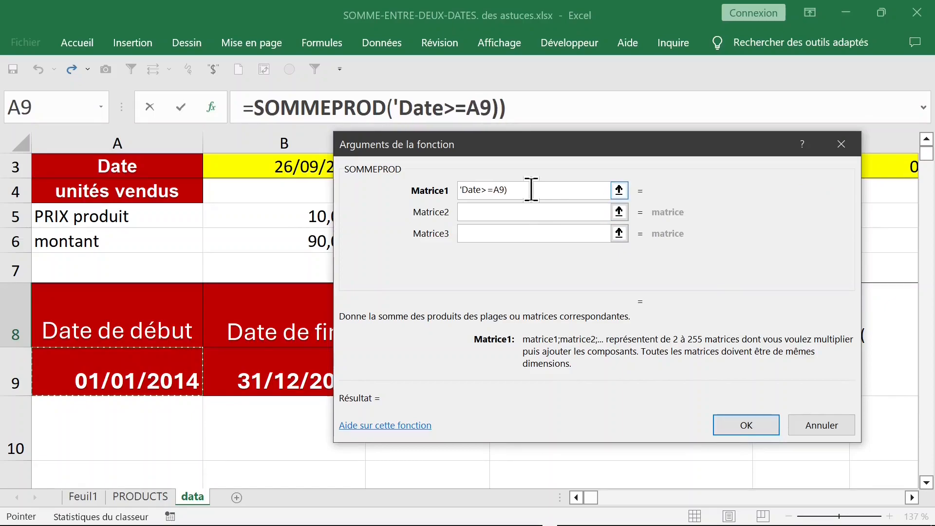
left_click(560, 190)
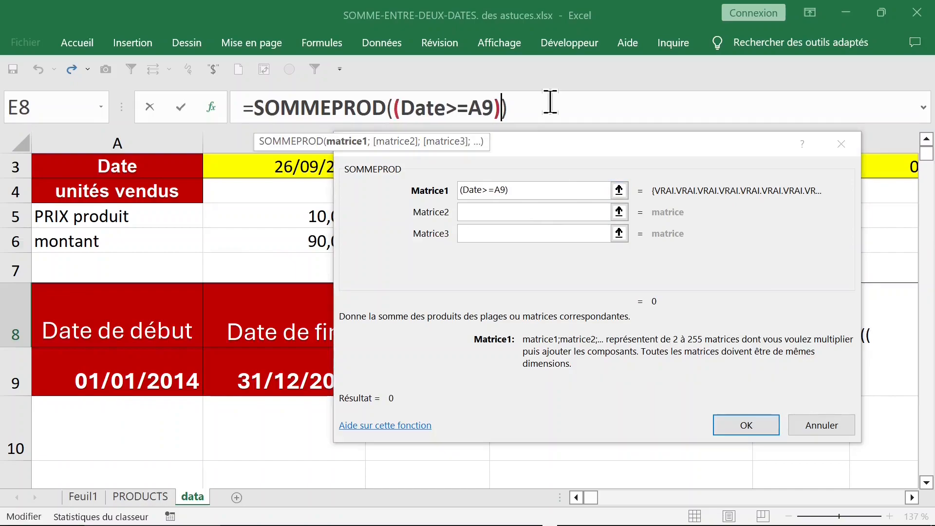
Step: Try converting the Matrice1 criterion (Date>=A9) to numbers with +0 and with *1, removing each addition
type("+0")
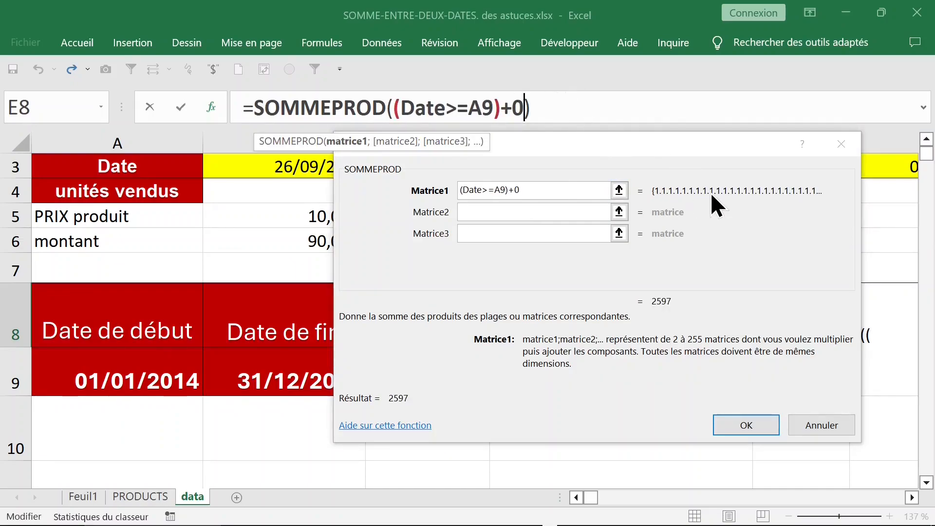
key("BackSpace")
key("BackSpace")
type("*1")
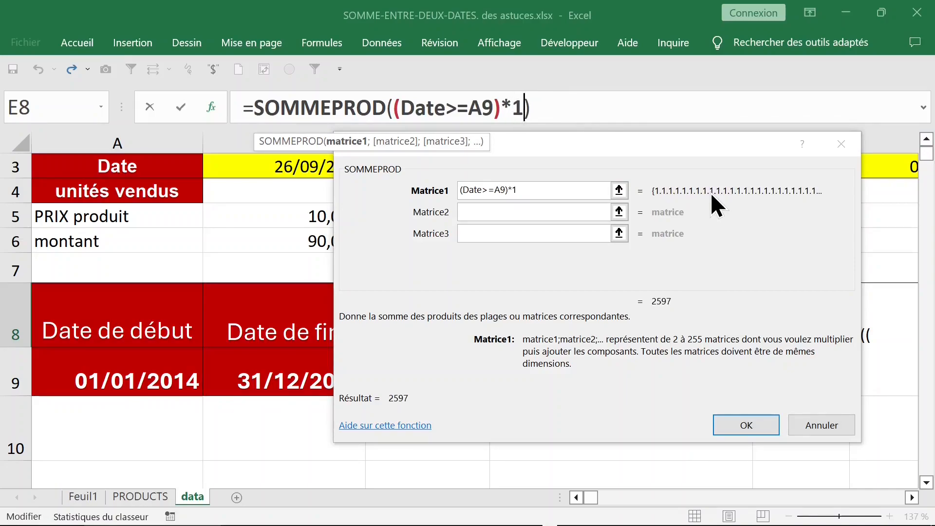
key("BackSpace")
key("BackSpace")
Step: Convert the Matrice1 criterion to numbers by placing a double minus before it, giving --(Date>=A9)
left_click(392, 105)
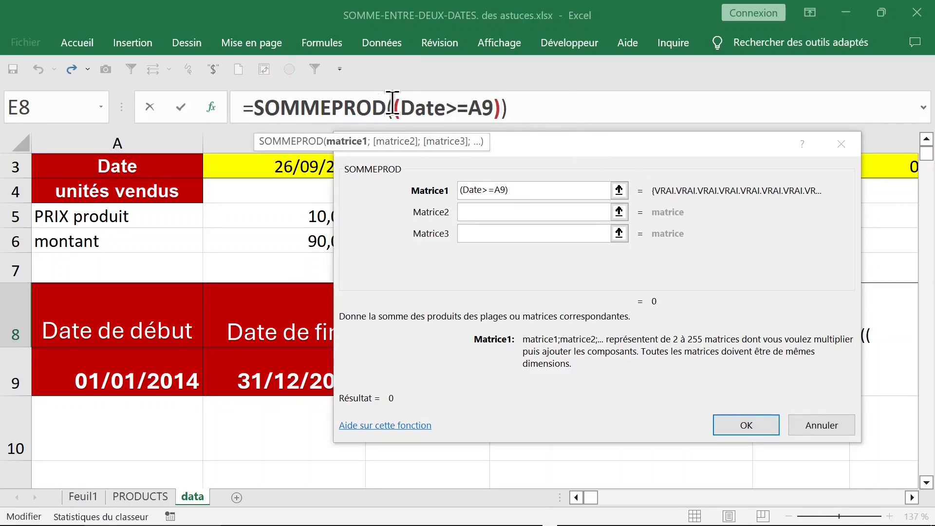
type("--")
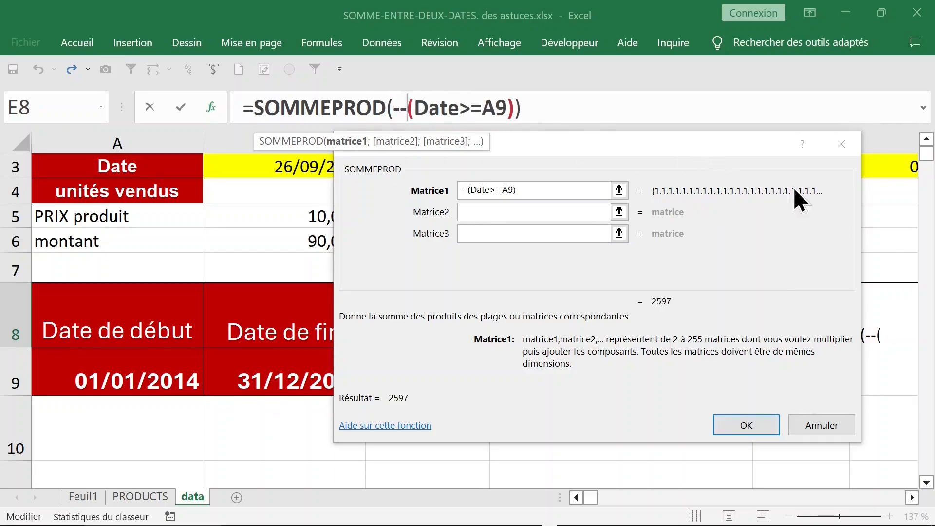
Step: Set Matrice2 to the end-date criterion Date<=B9, using the named range Date
left_click(482, 211)
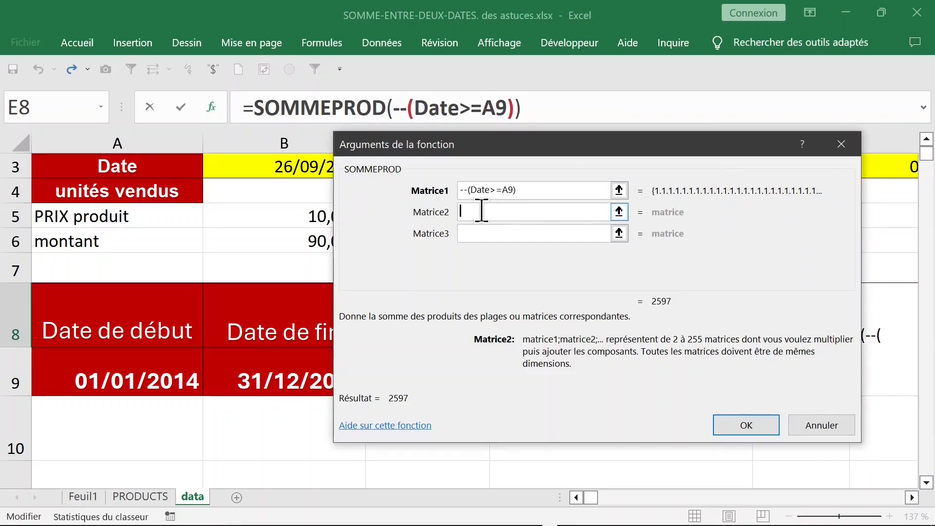
key("F3")
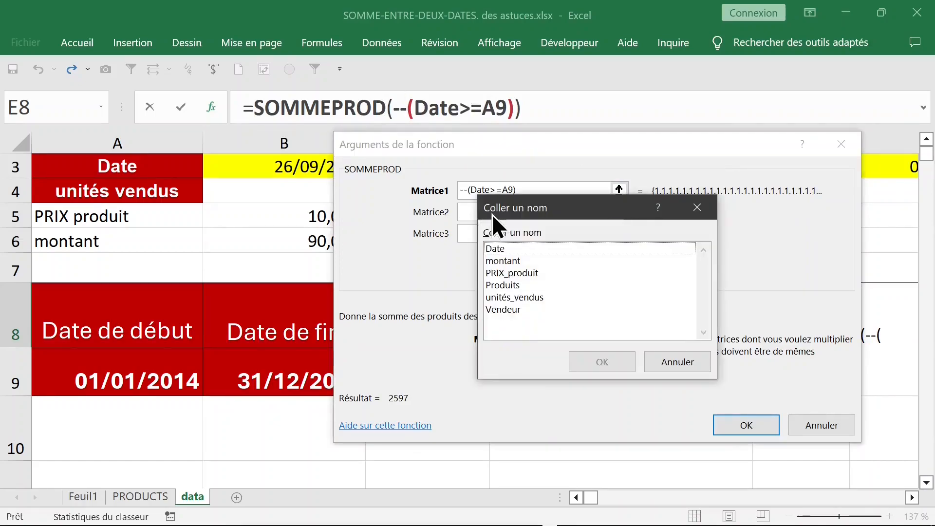
double_click(515, 249)
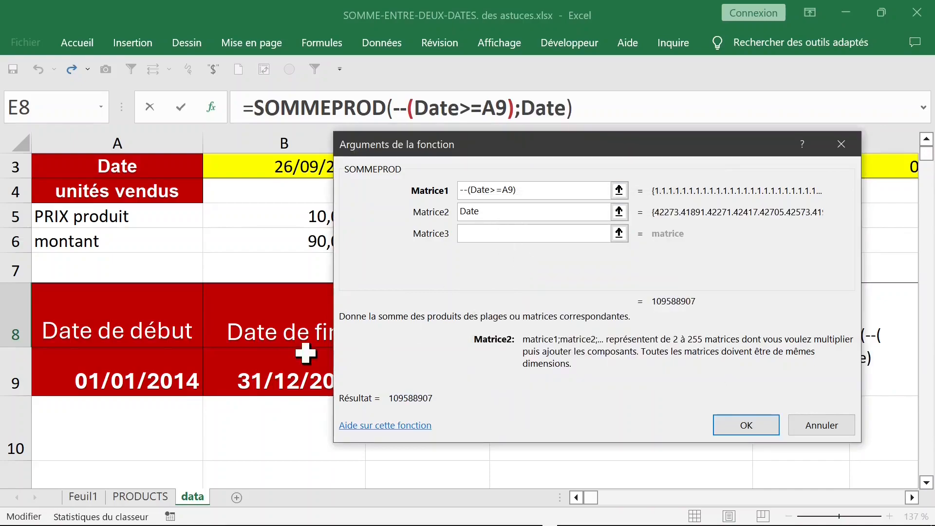
left_click_drag(542, 142, 714, 83)
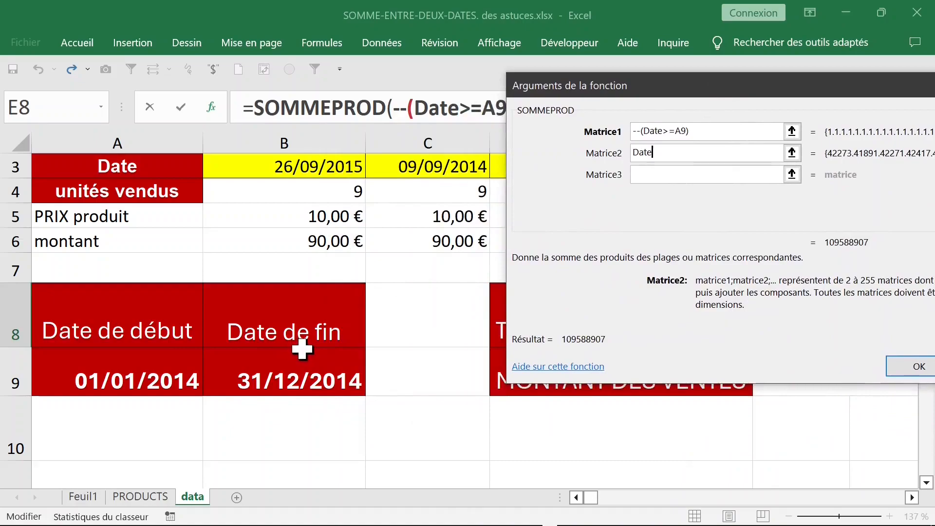
type(">")
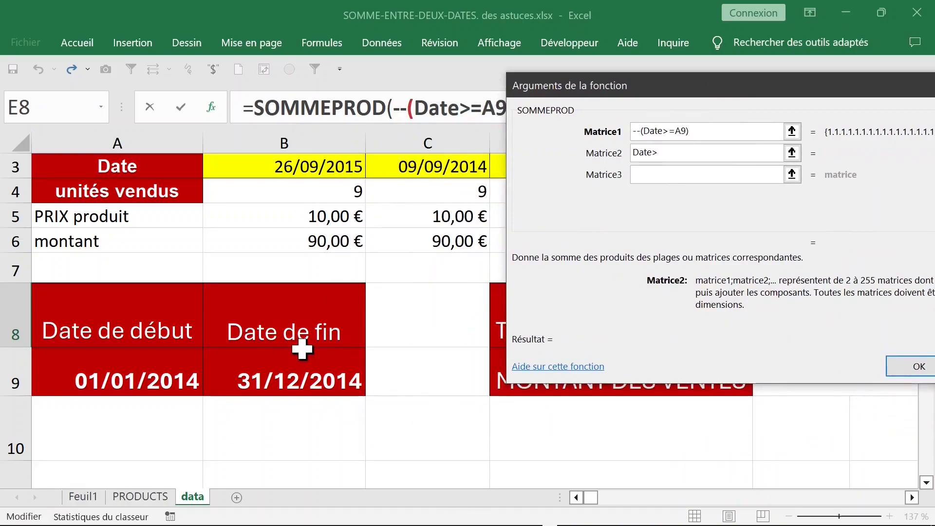
key("BackSpace")
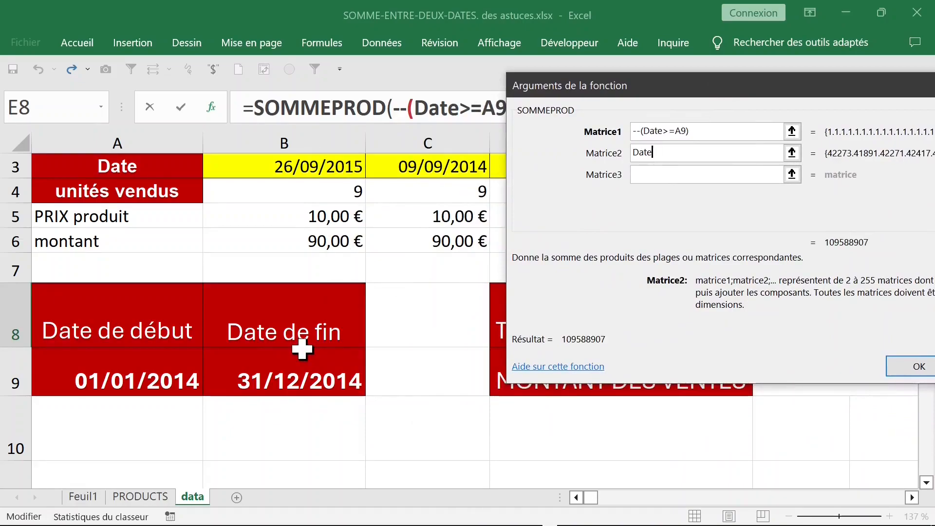
type("<=")
left_click(308, 366)
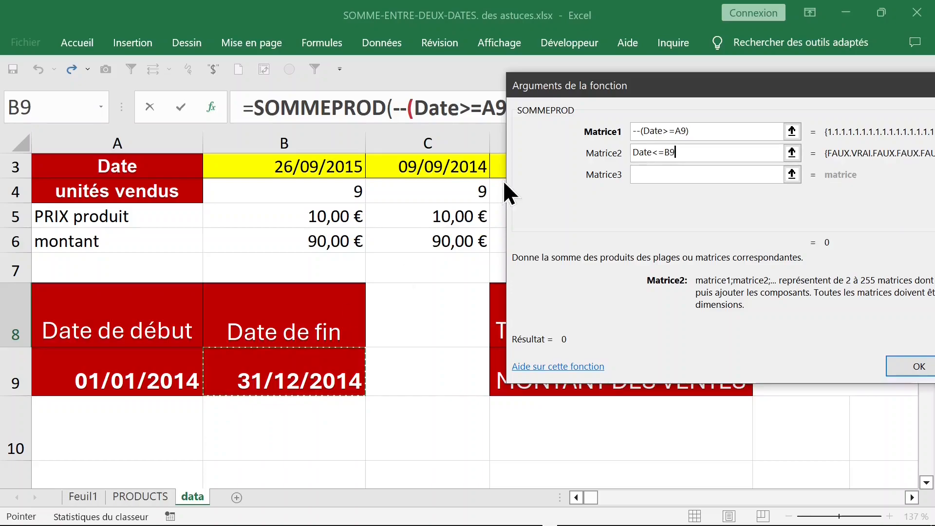
Step: Enclose the Matrice2 criterion in parentheses and multiply it by 1, giving (Date<=B9)*1
left_click(634, 152)
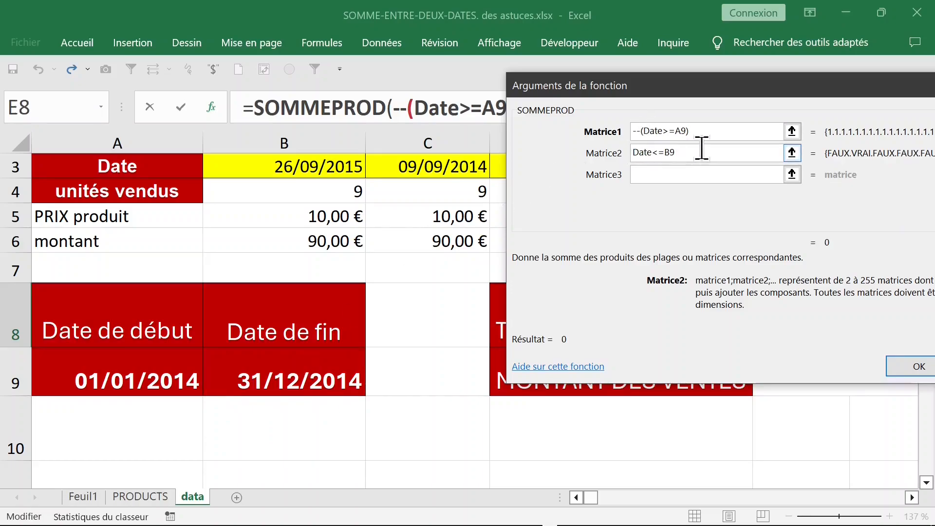
type("(")
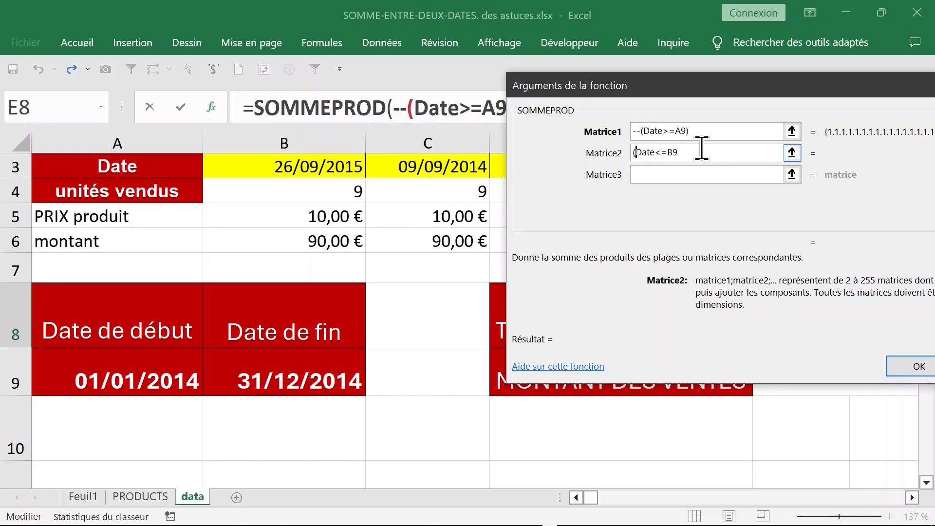
type(")")
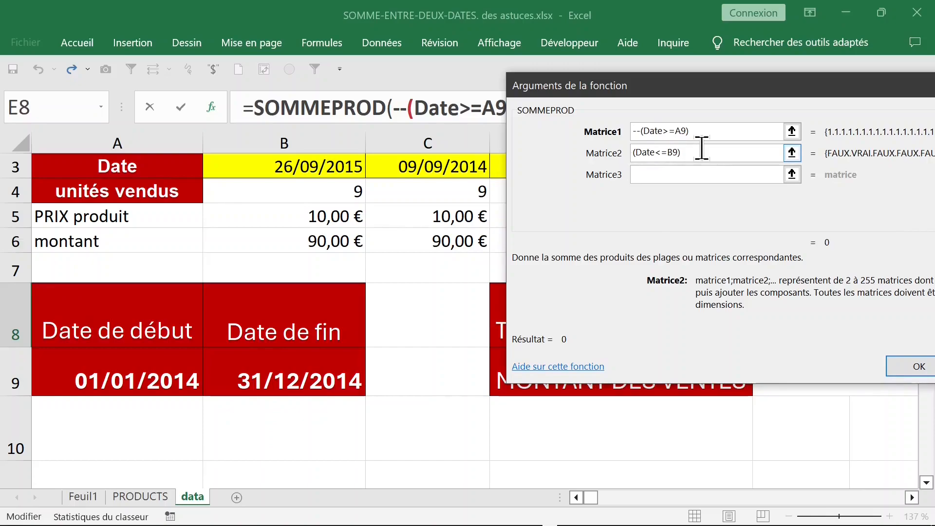
type("*")
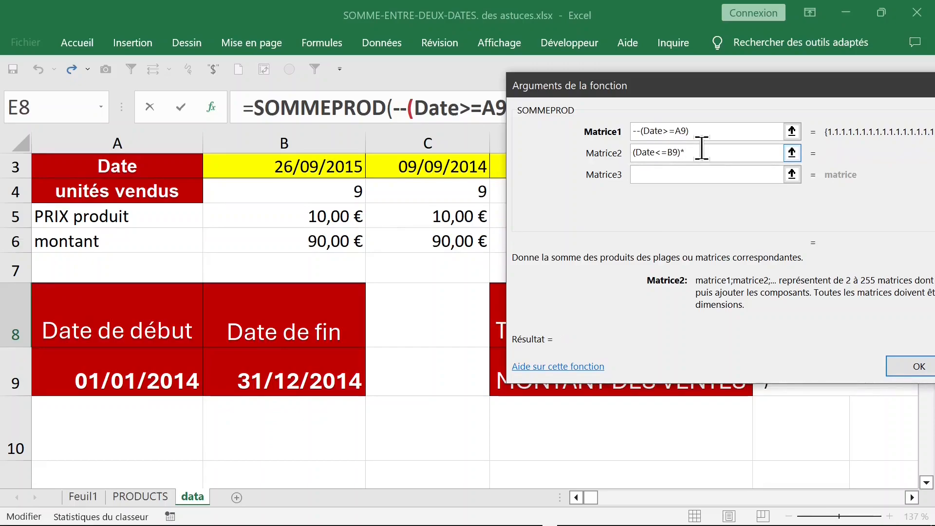
type("1")
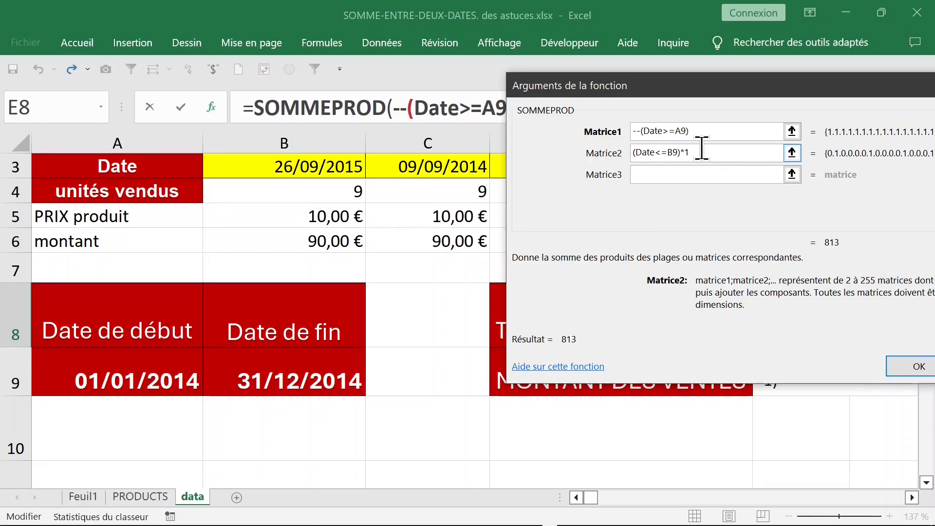
Step: Set Matrice3 to the named range unités_vendus and validate the SOMMEPROD formula in E8
left_click(663, 174)
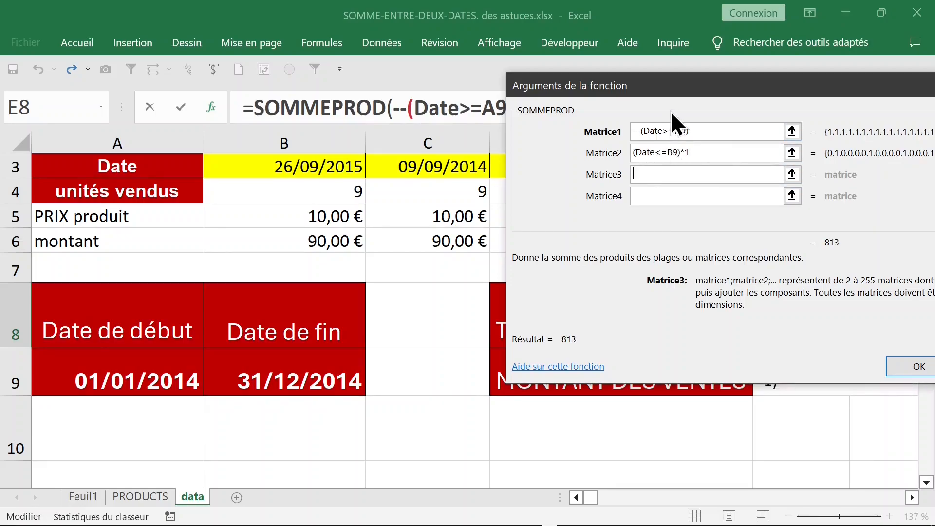
key("F3")
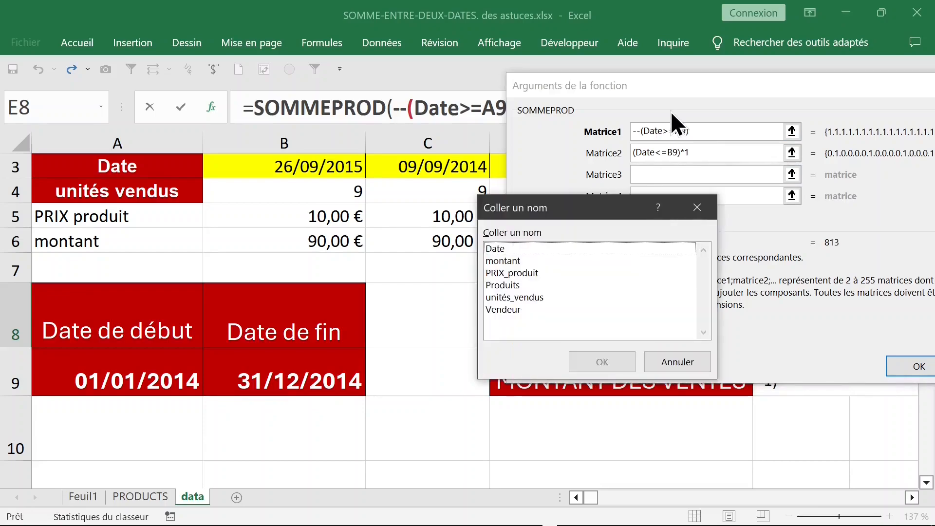
left_click(526, 297)
double_click(531, 295)
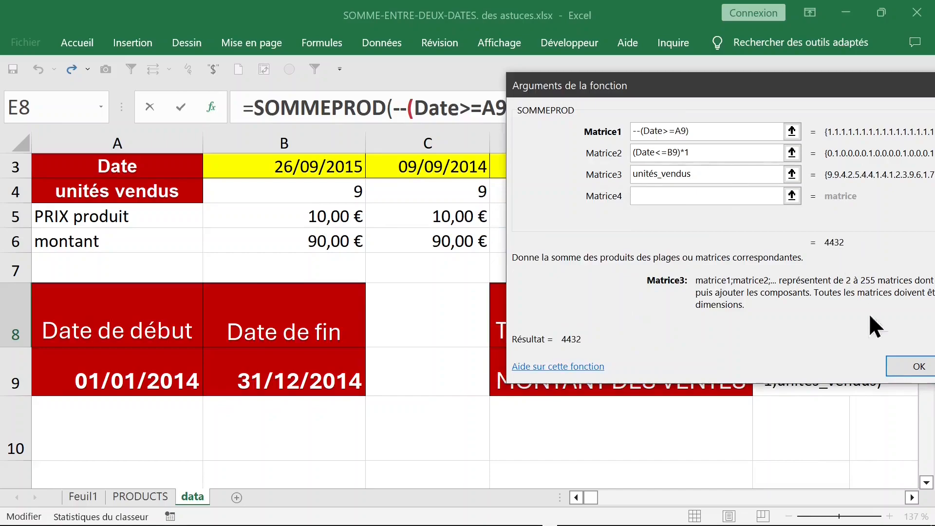
left_click(910, 366)
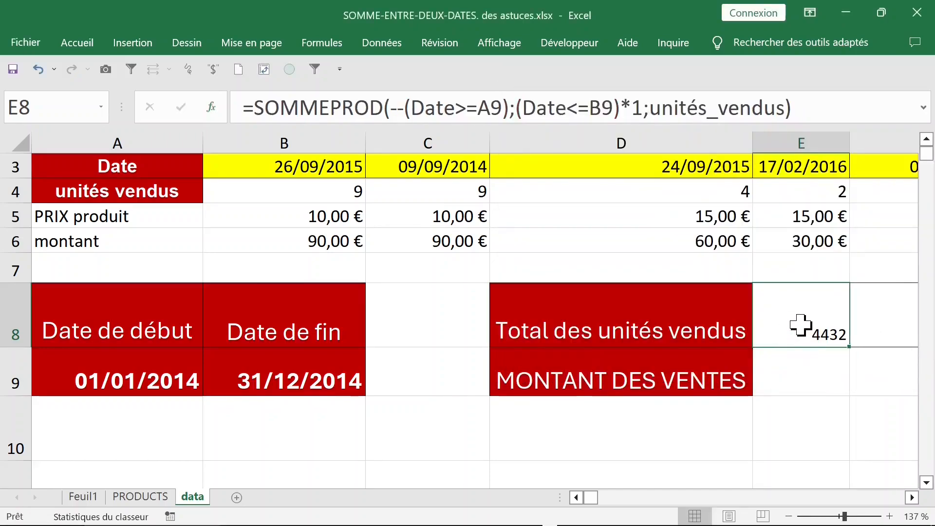
left_click(648, 107)
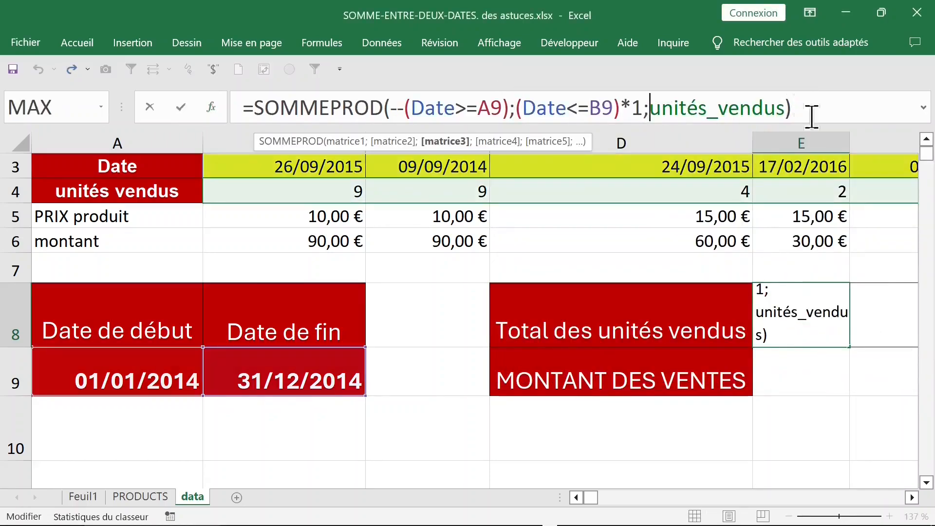
key("Return")
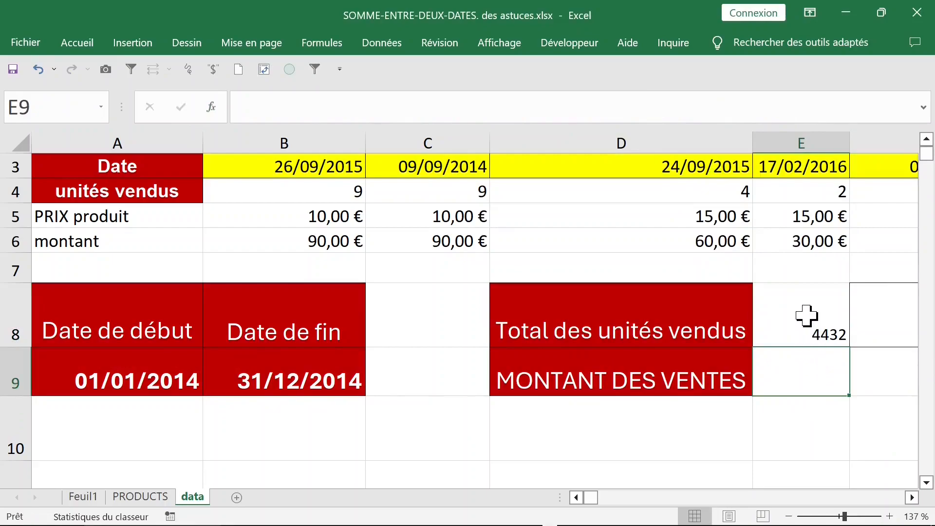
scroll(806, 315, "down", 2)
type("=")
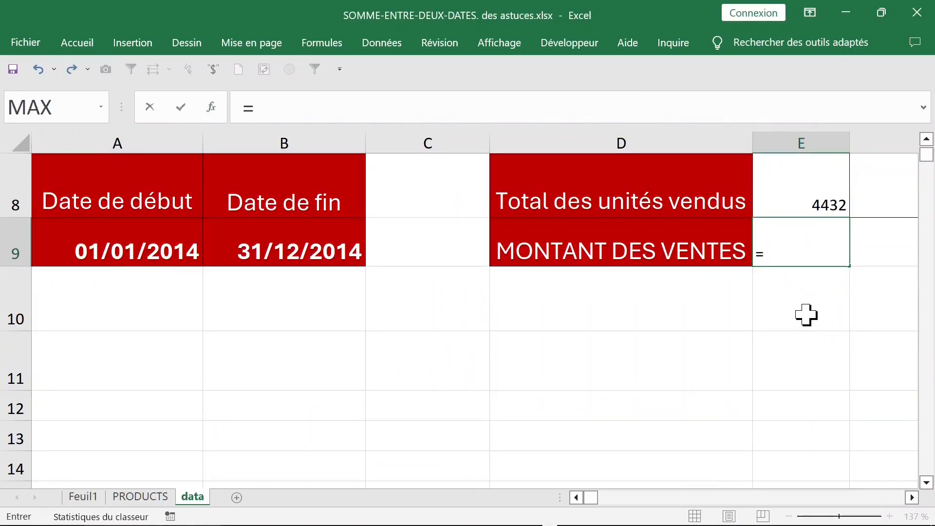
type("sommepr")
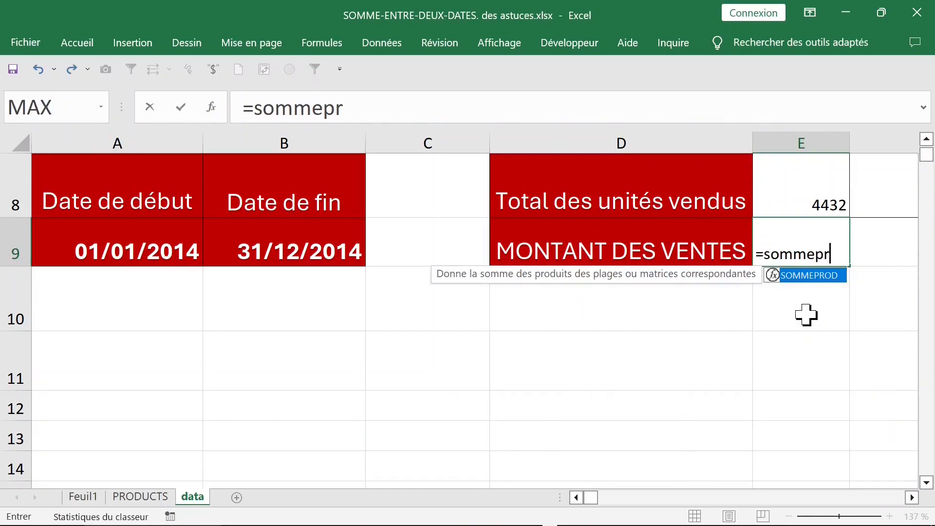
key("Tab")
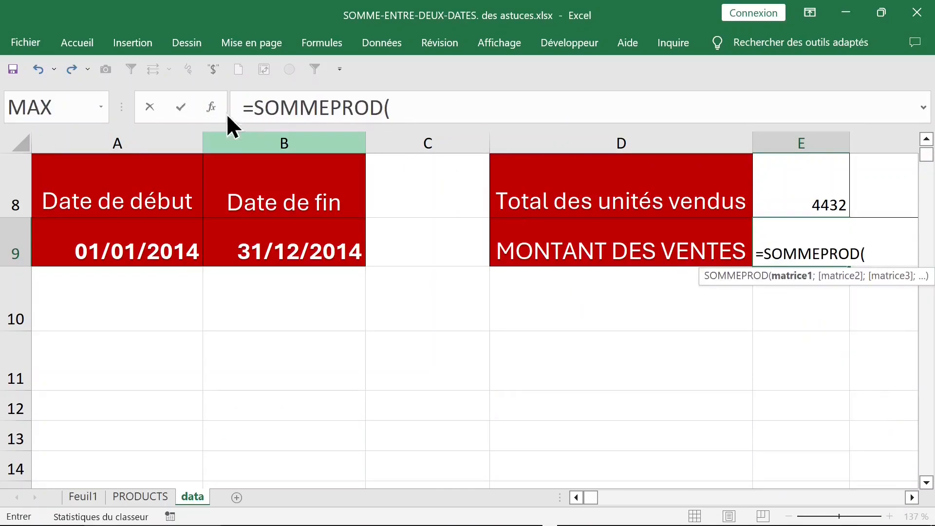
left_click(212, 107)
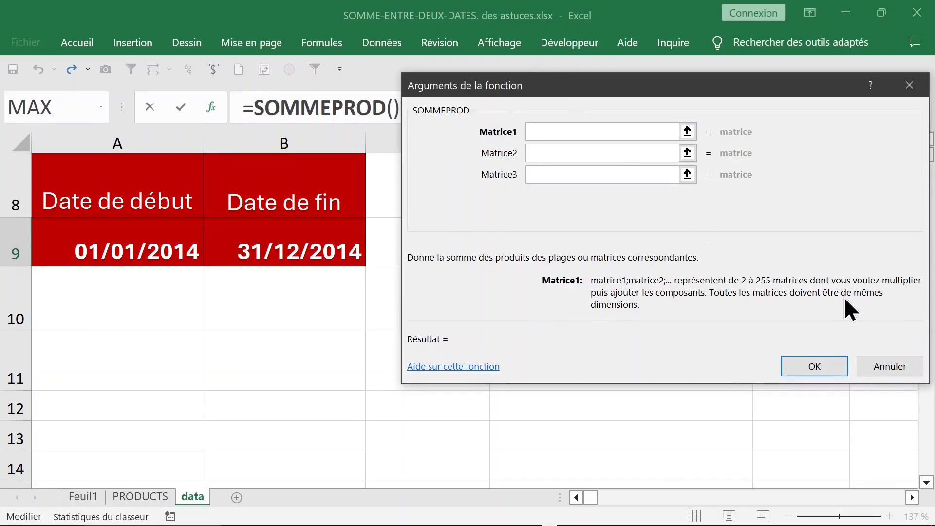
left_click(898, 372)
scroll(539, 275, "up", 2)
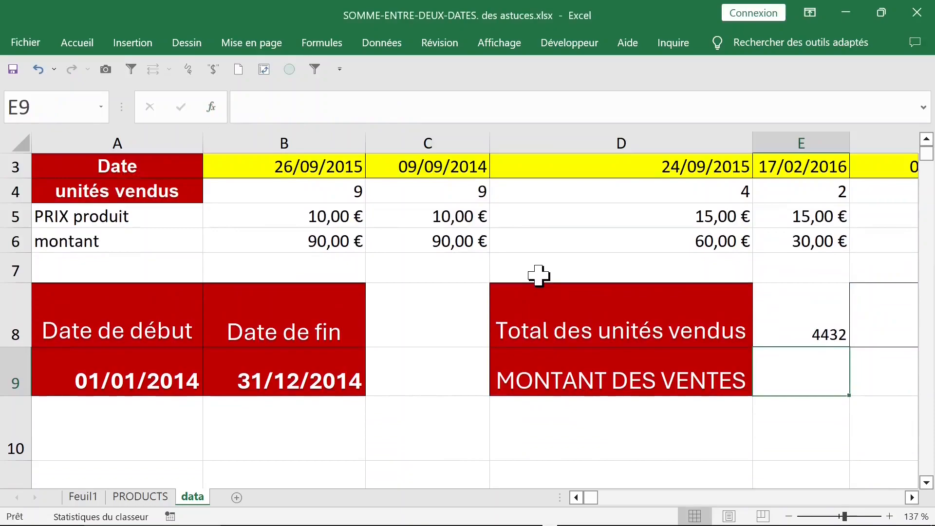
left_click(111, 240)
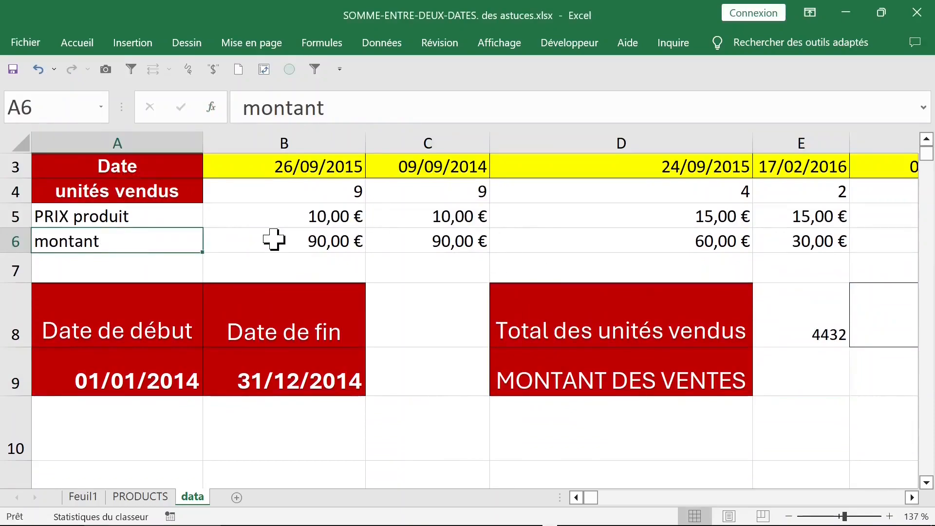
left_click(12, 241)
Step: Start a SOMMEPROD formula in E9, beside MONTANT DES VENTES
left_click(813, 373)
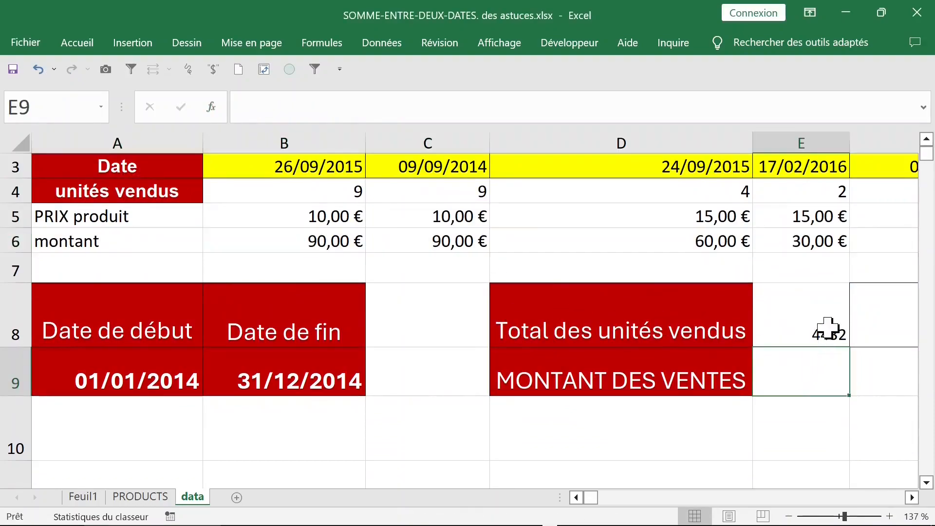
scroll(827, 327, "down", 2)
scroll(827, 327, "up", 2)
scroll(825, 323, "down", 2)
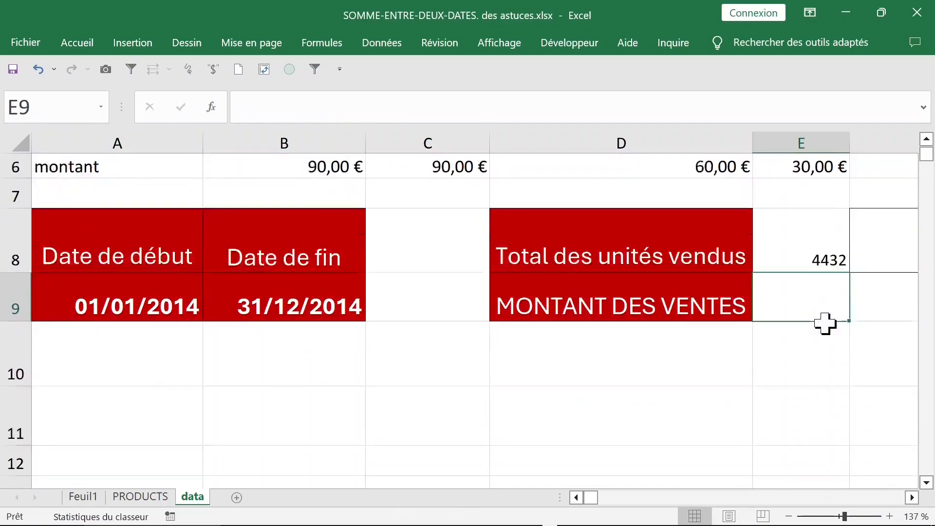
key("F2")
type("=sommep")
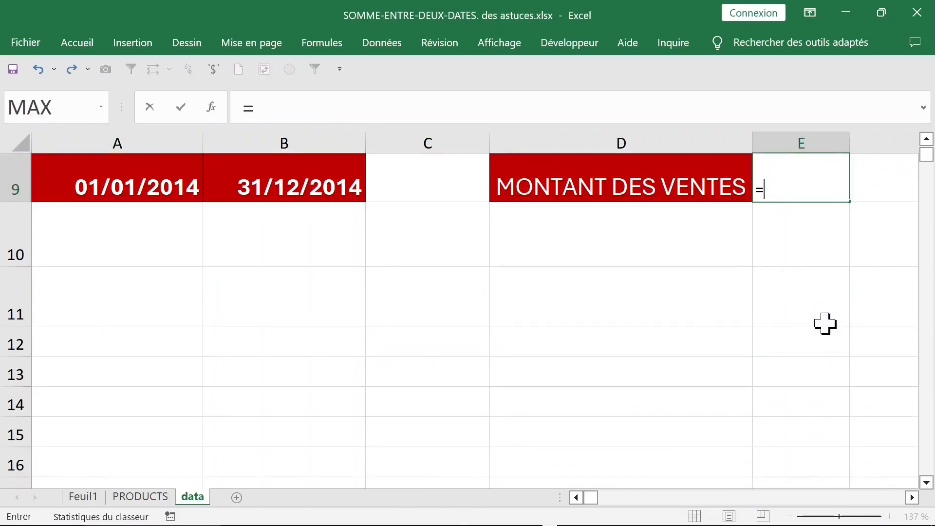
key("Tab")
left_click(443, 105)
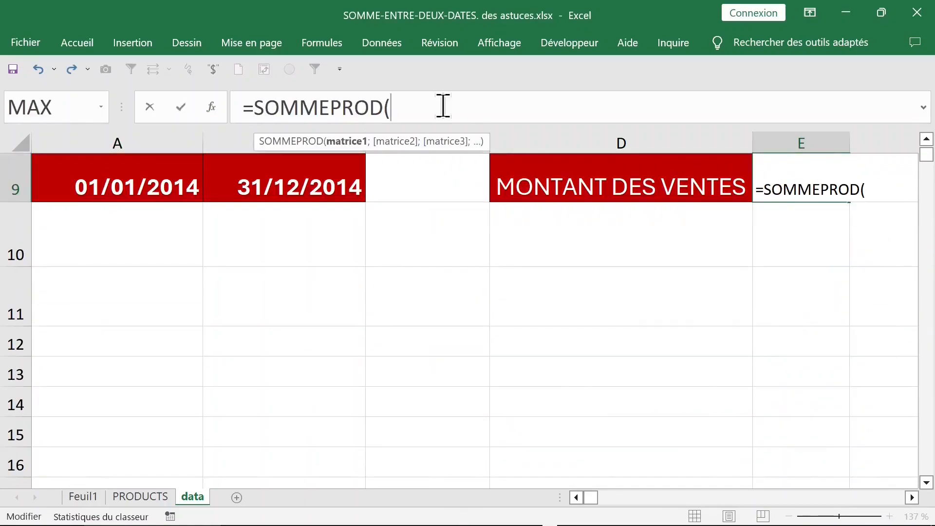
Step: Insert the named range montant as the first element of the SOMMEPROD formula
key("F3")
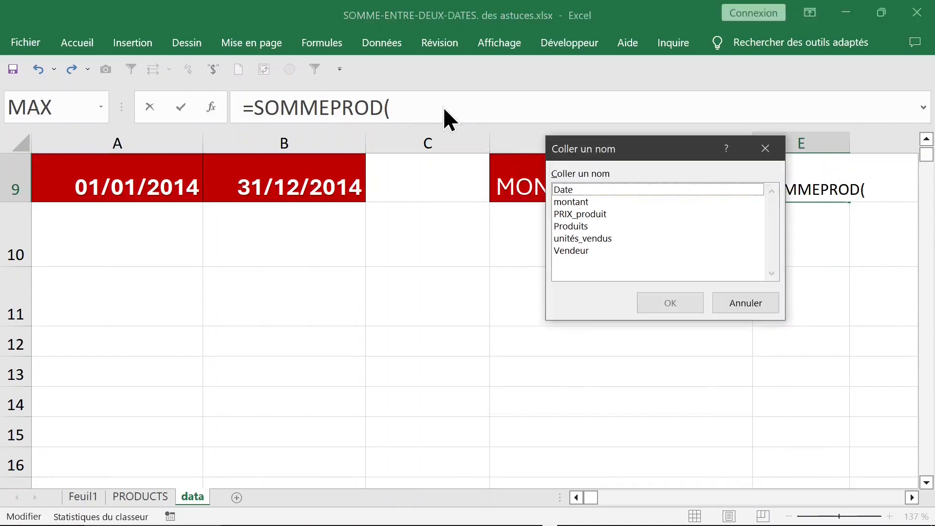
left_click(591, 250)
left_click(590, 227)
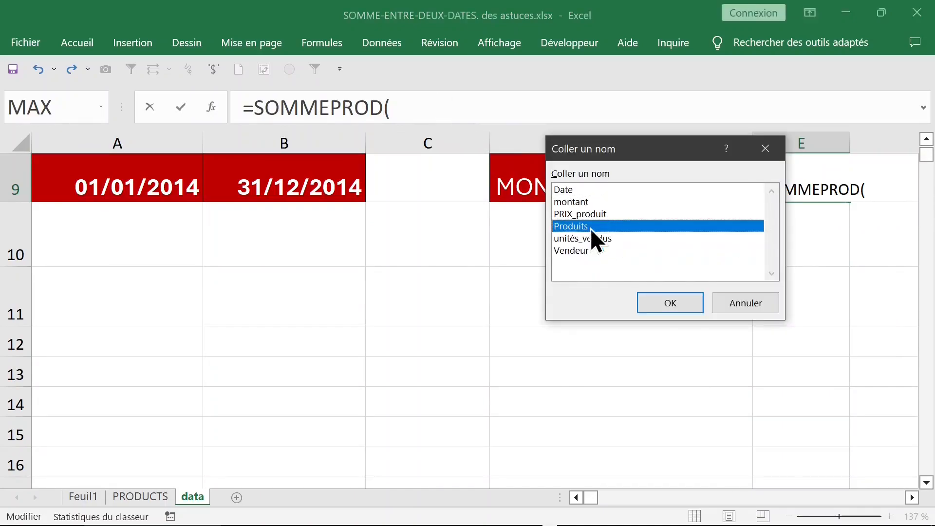
left_click(577, 202)
double_click(577, 201)
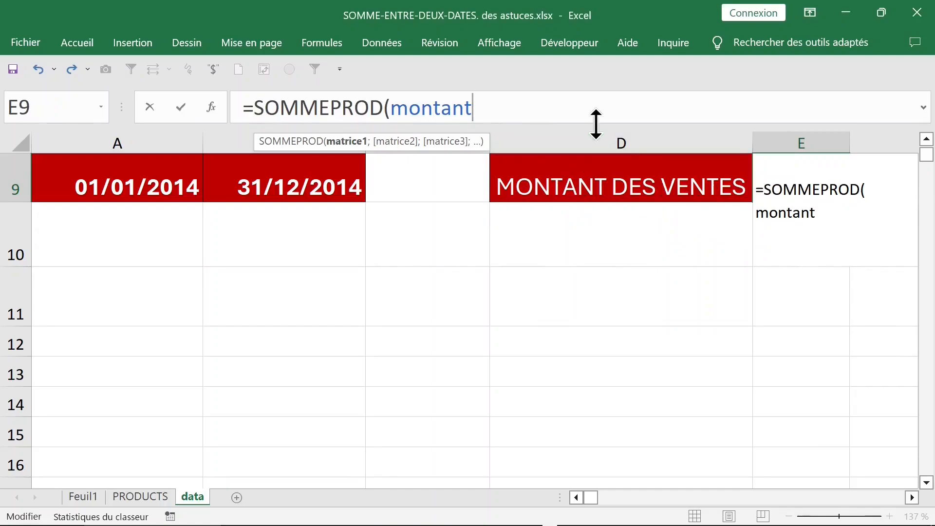
Step: Multiply montant by the end-date criterion (Date<=B9), using the named range Date, and open a second multiplied criterion
type("*")
type("(")
key("F3")
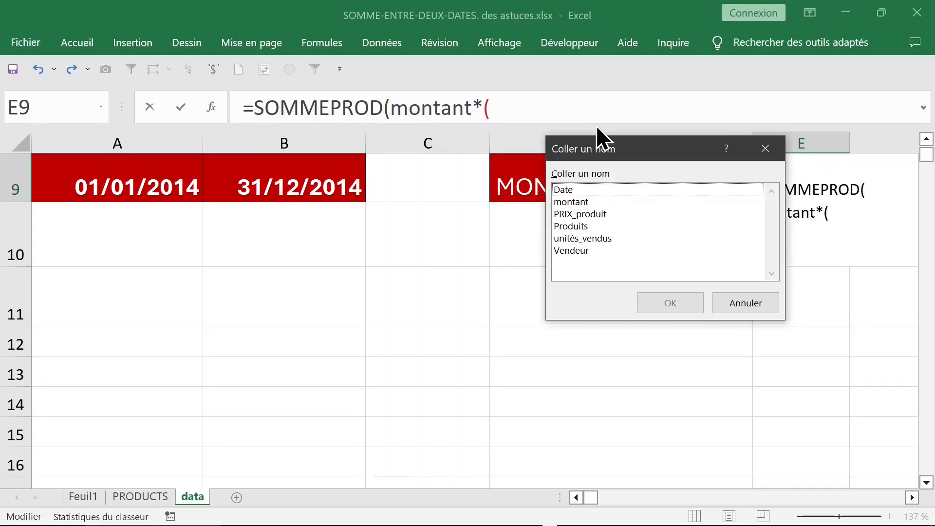
left_click(579, 190)
double_click(587, 189)
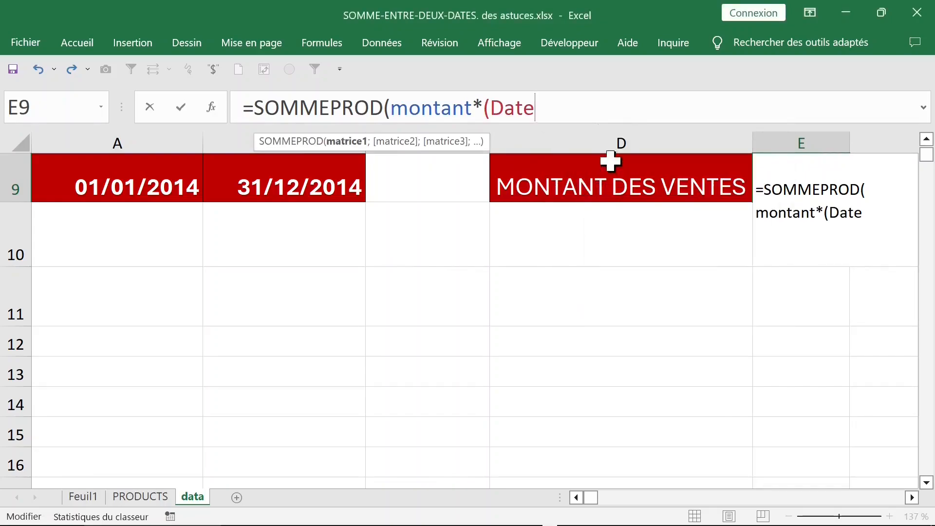
type(">")
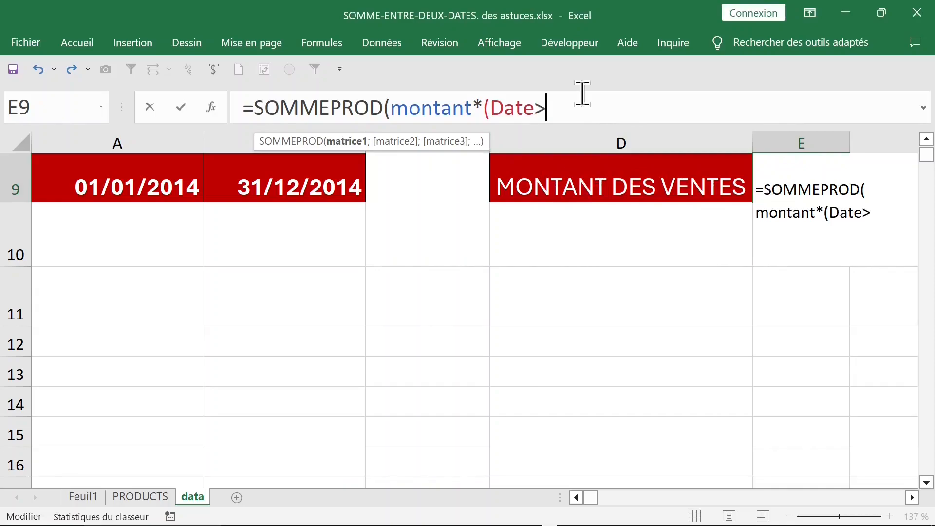
key("BackSpace")
type("<=")
left_click(316, 178)
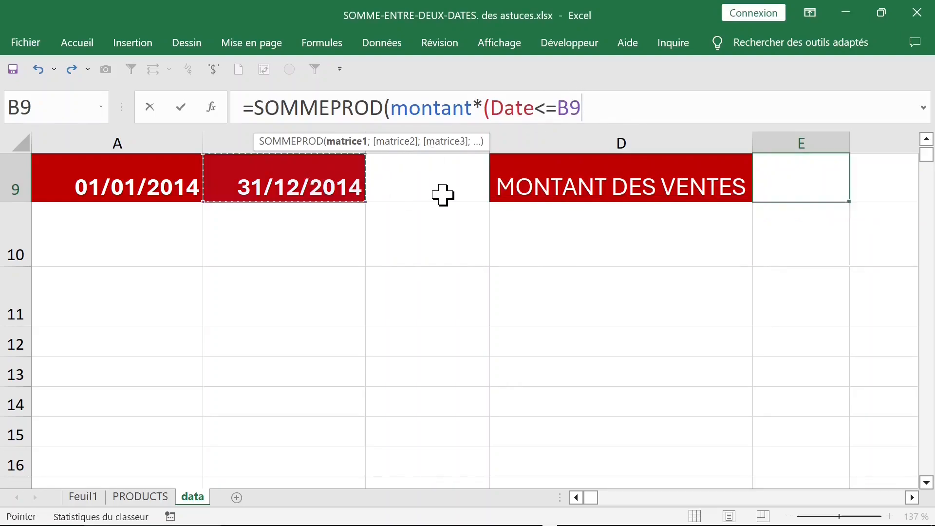
scroll(442, 195, "up", 1)
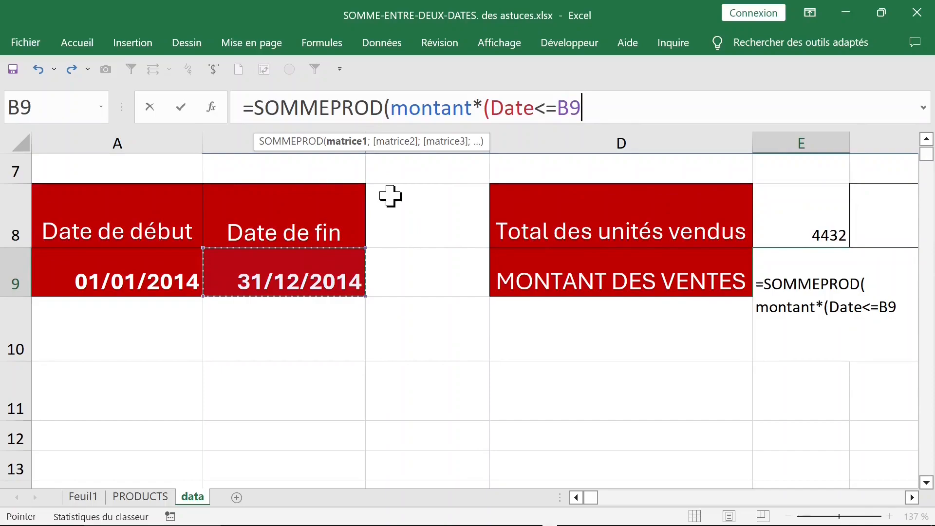
type(")*(")
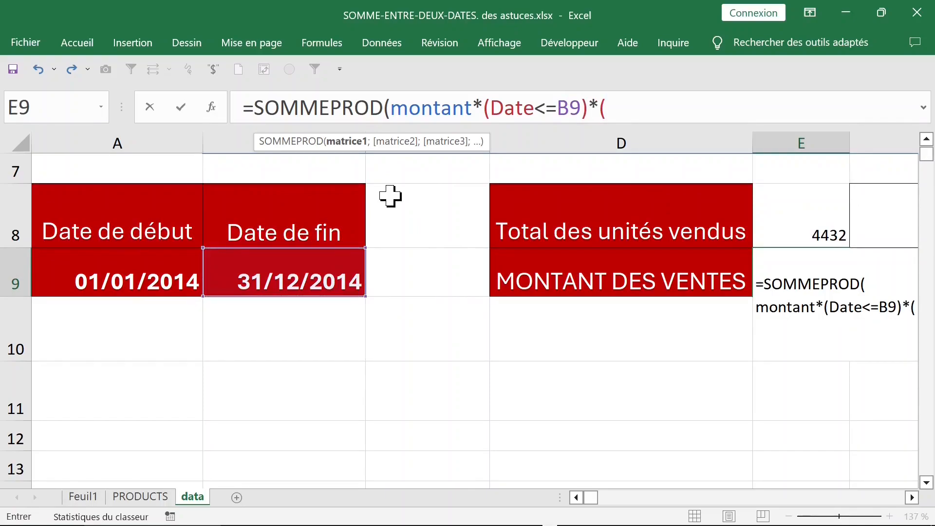
Step: Complete the second factor as the start-date criterion (Date>=$A$9) with an absolute reference, and validate the formula in E9
key("F3")
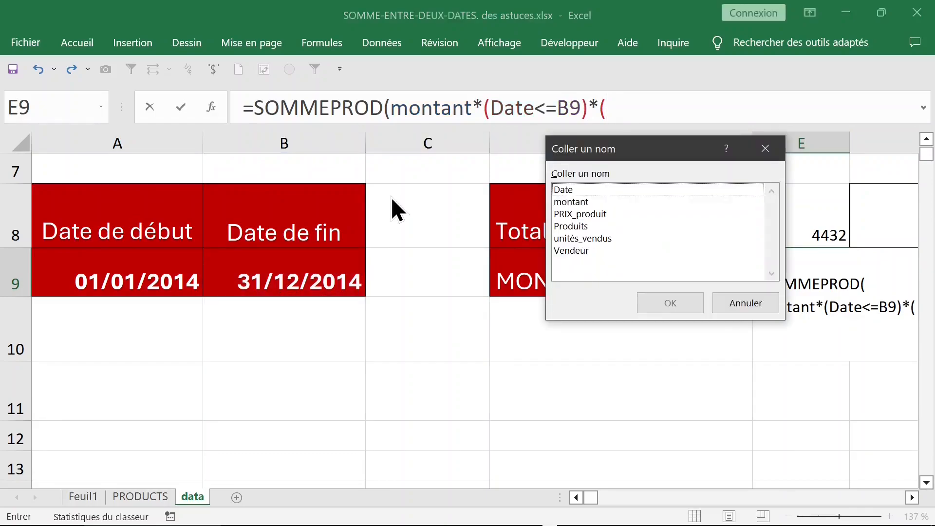
left_click(570, 190)
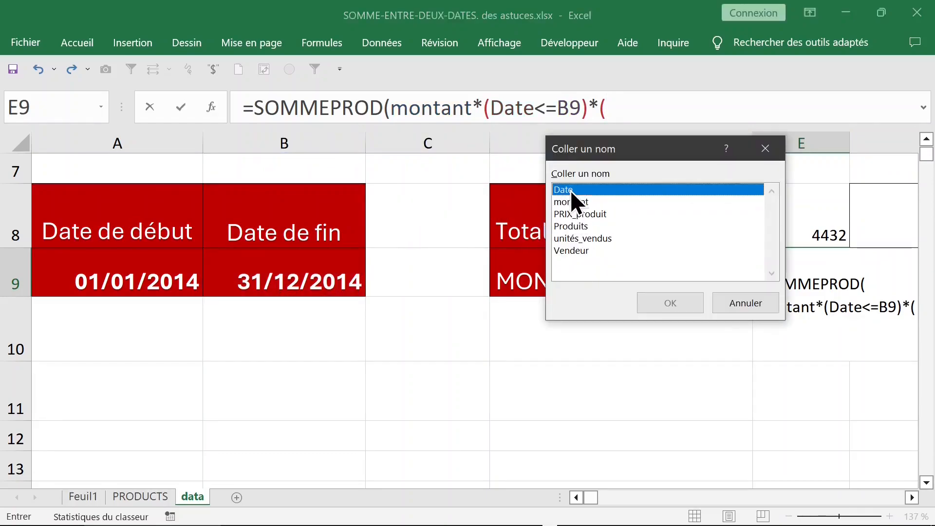
double_click(589, 190)
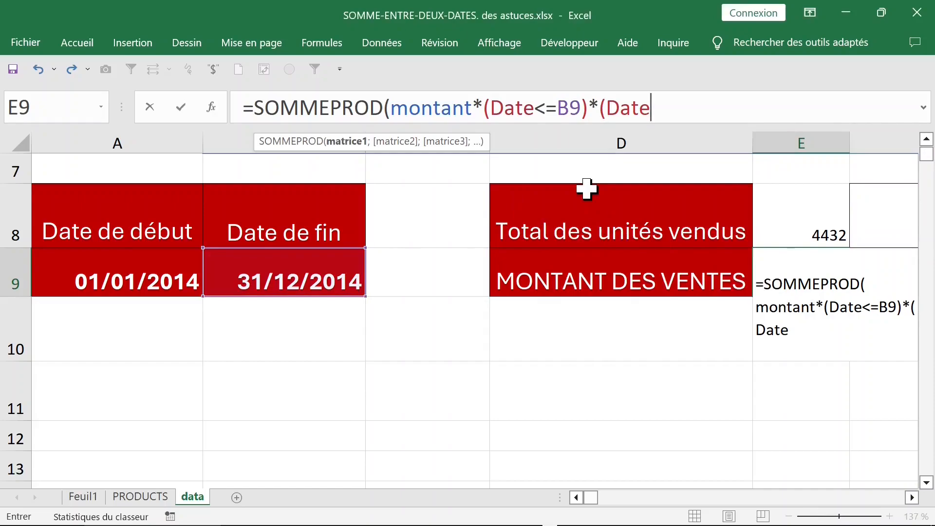
type(">=")
left_click(131, 279)
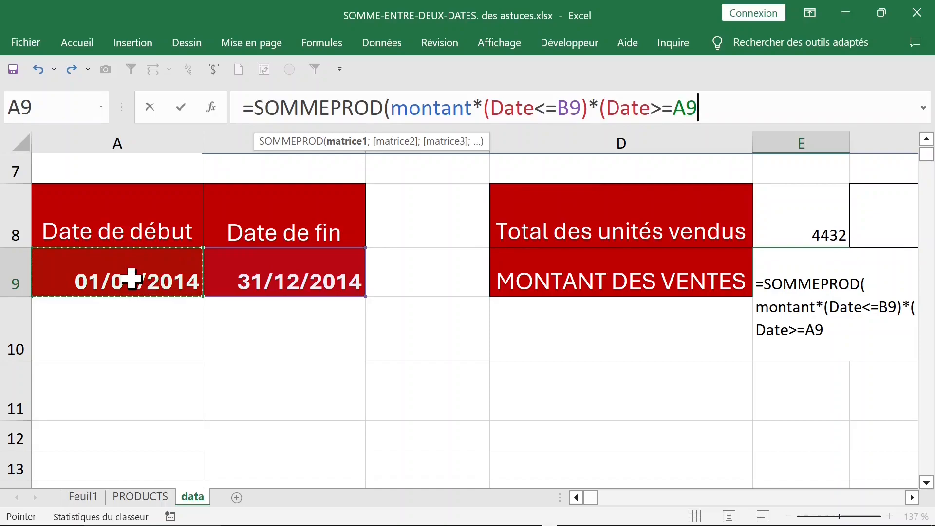
key("F4")
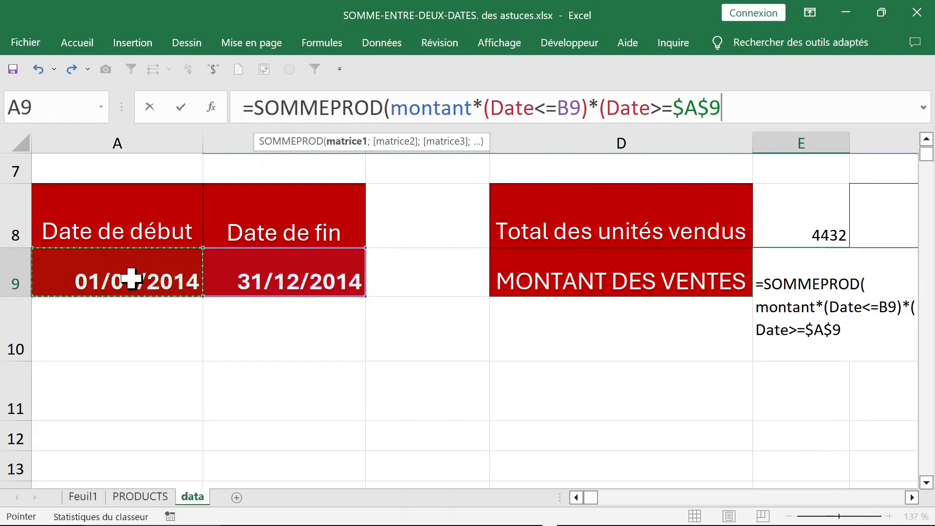
type("))")
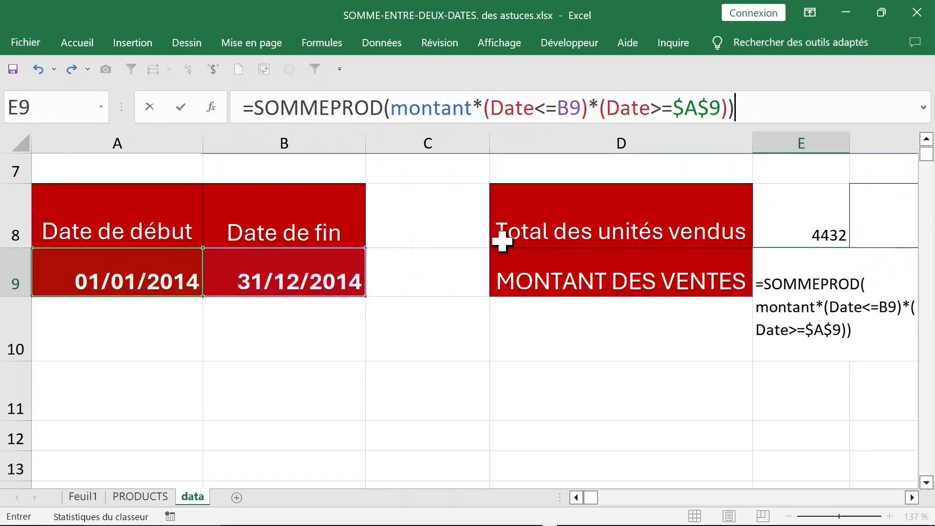
left_click(675, 106)
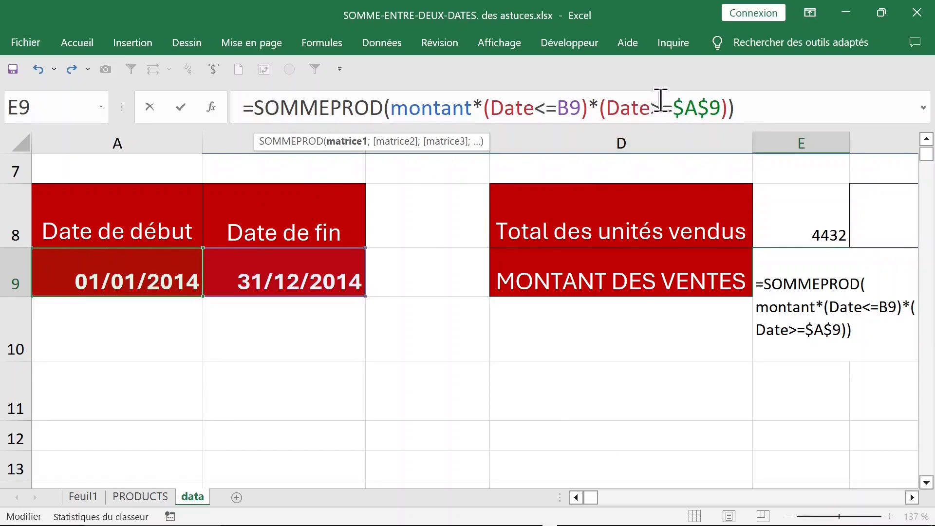
left_click_drag(661, 106, 670, 106)
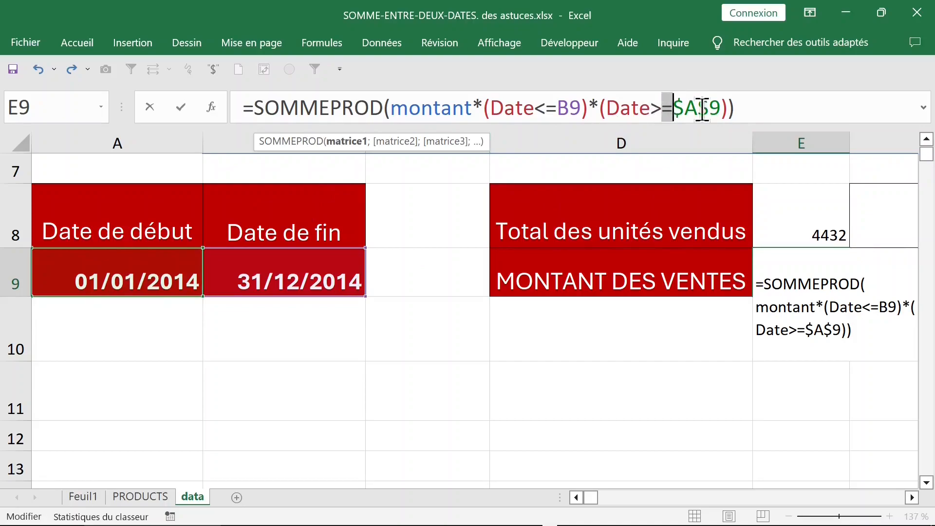
left_click(764, 105)
key("Return")
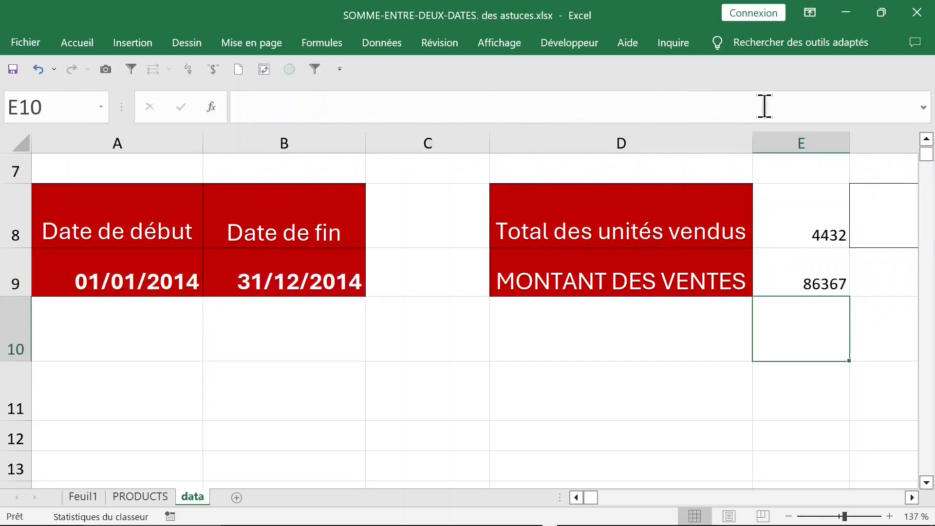
Step: Format the sales amount in E9 as currency in euros
left_click(820, 276)
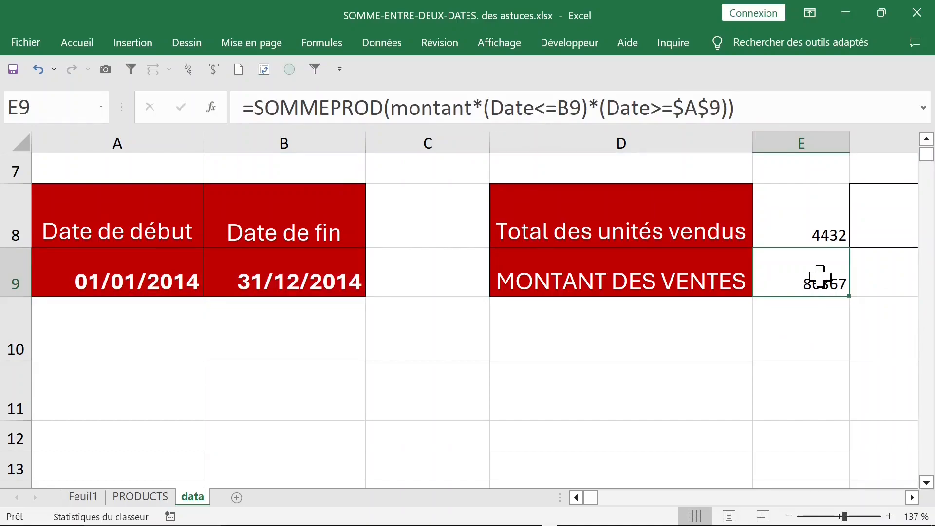
key("ctrl+shift+4")
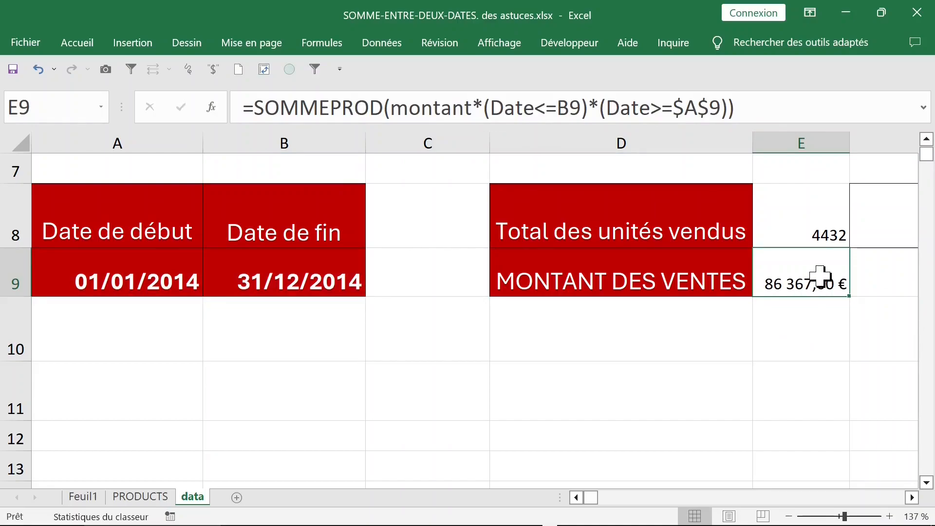
left_click(793, 229)
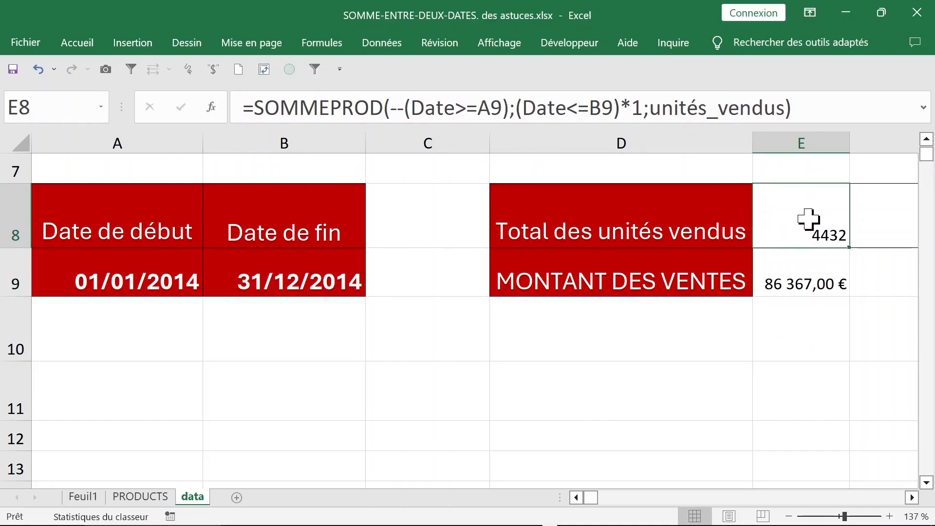
Step: Change the start date in A9 to 1-3-2015
left_click(118, 280)
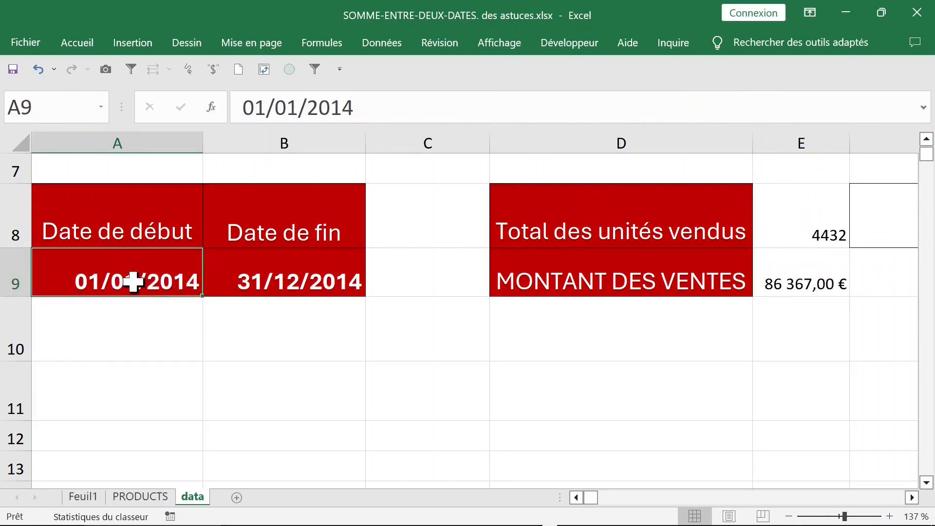
type("1-3-")
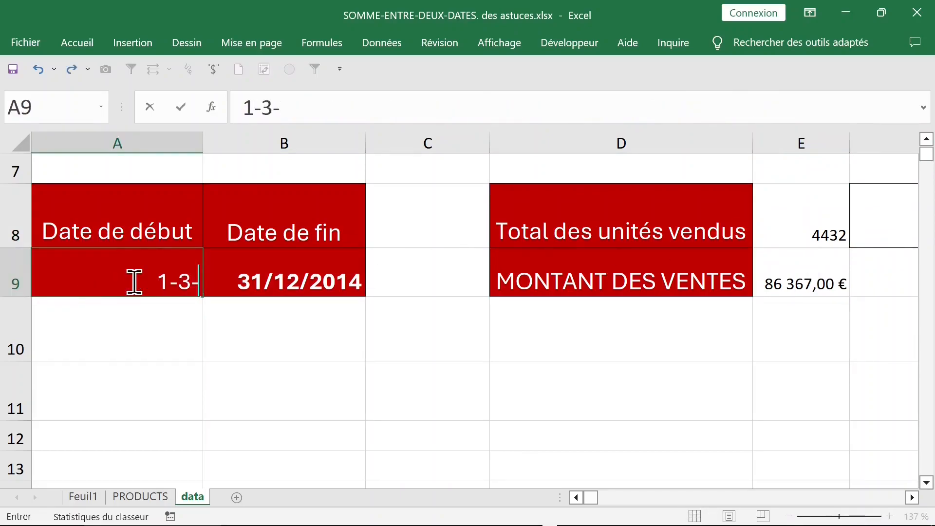
type("2015")
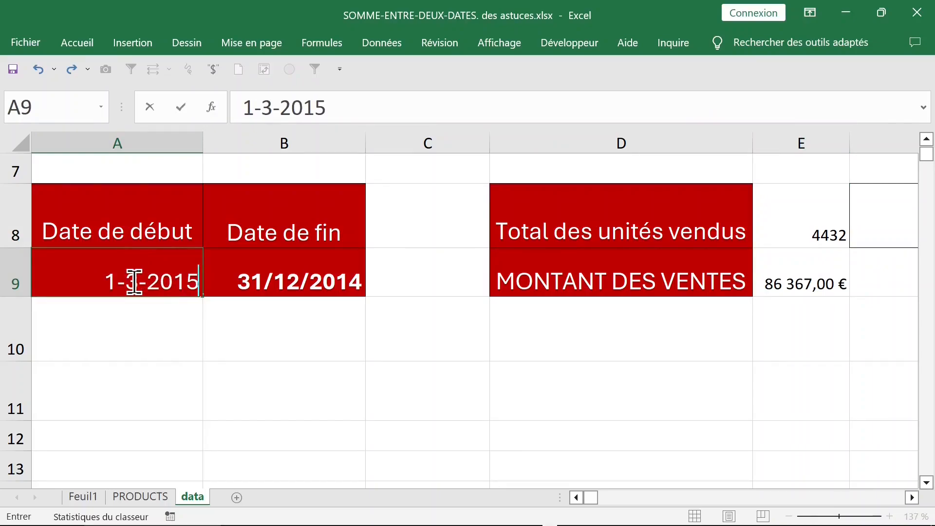
key("Return")
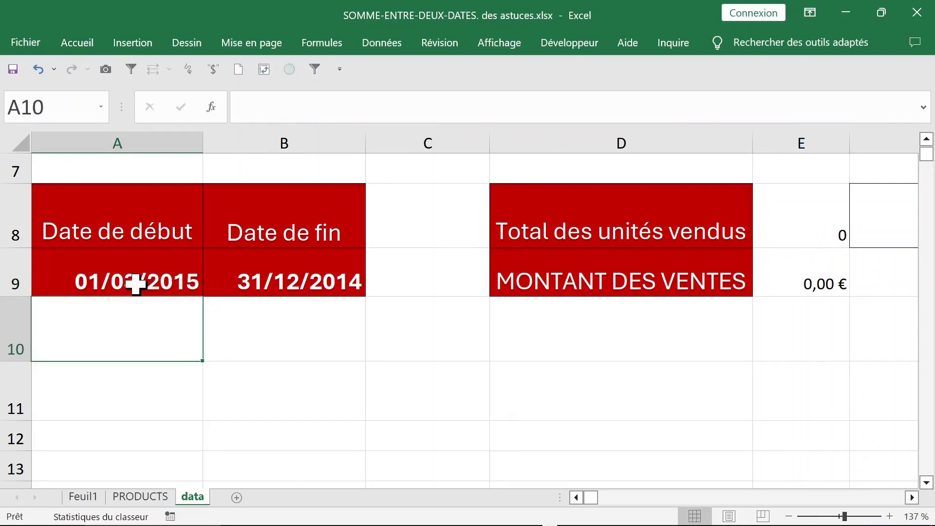
Step: Change the end date in B9 to 31-12-2015
left_click(152, 286)
left_click(292, 270)
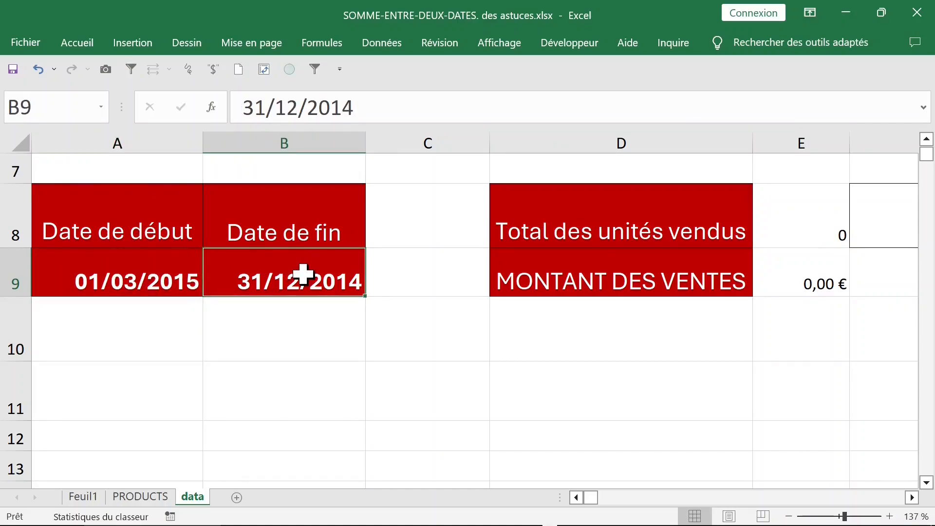
type("31-12-")
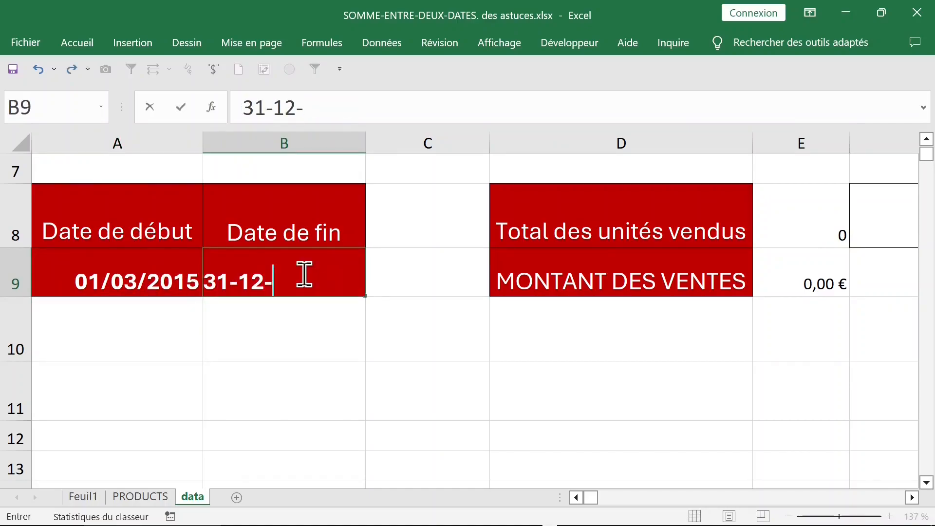
type("2015")
key("Return")
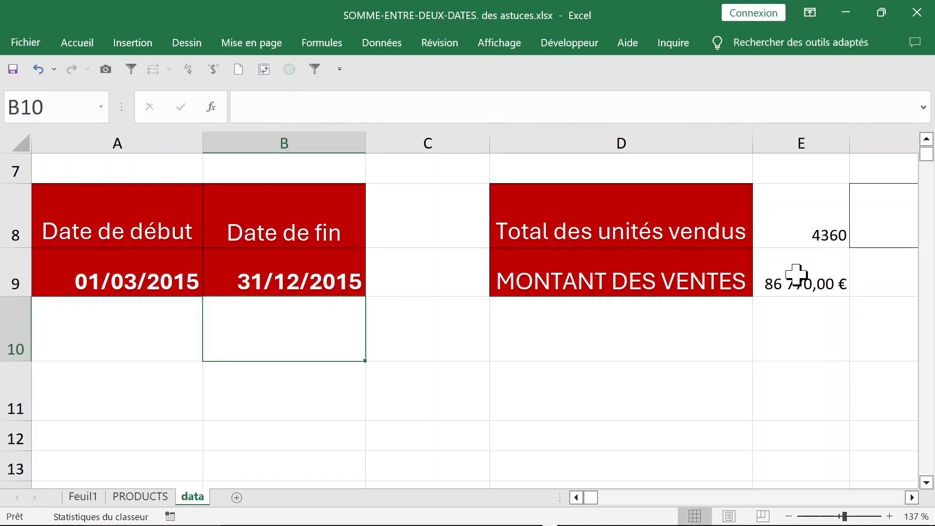
left_click(810, 238)
left_click(126, 278)
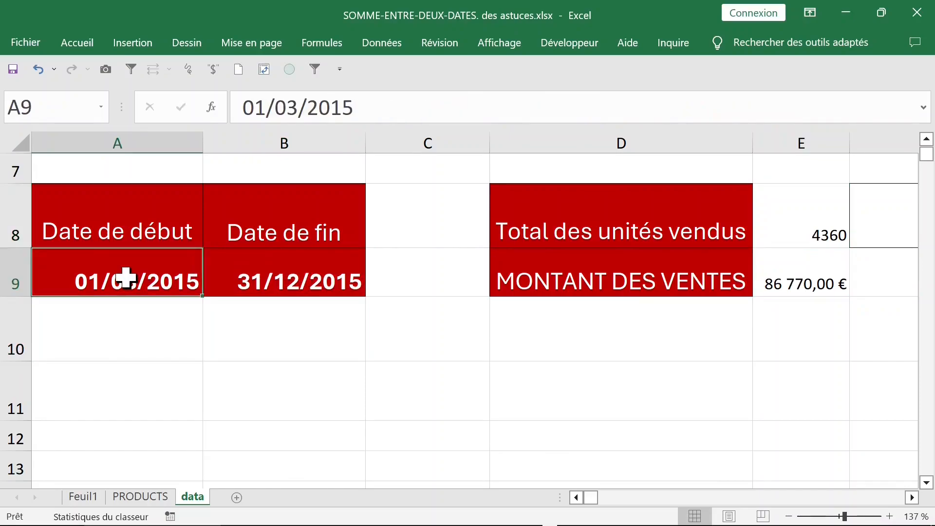
left_click(335, 280)
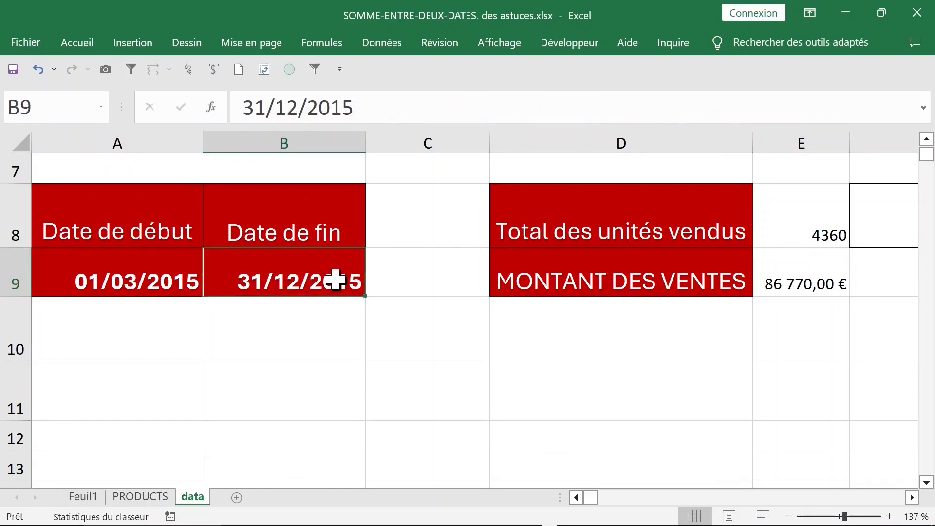
left_click(148, 278)
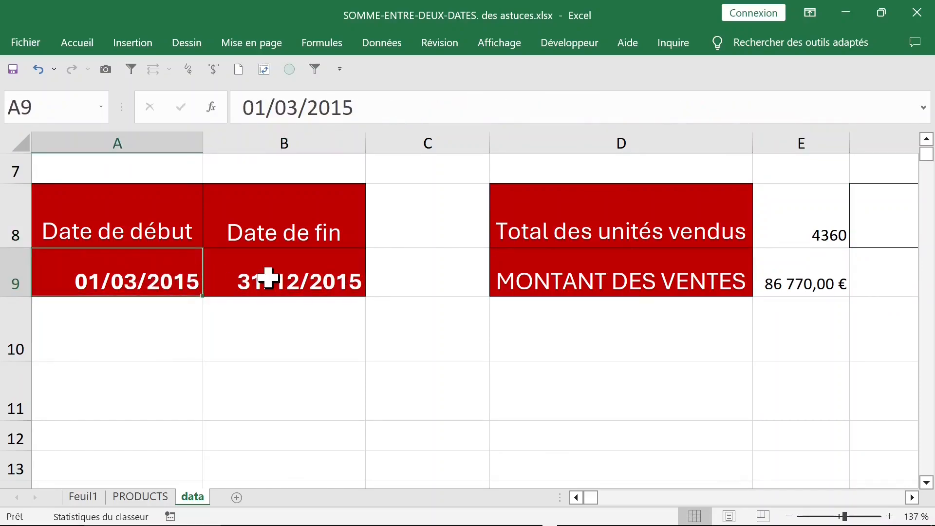
Step: Change the start date in A9 to 1-1-2013
type("1-1-")
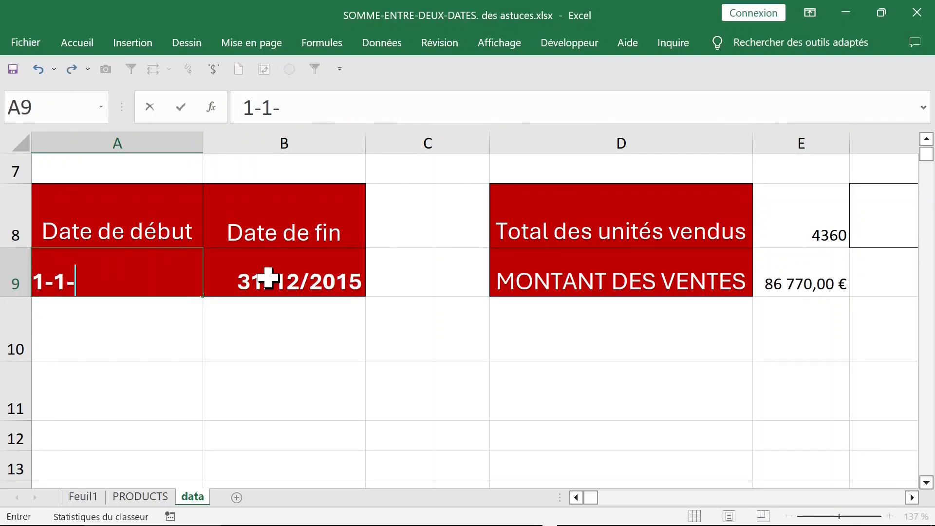
type("2013")
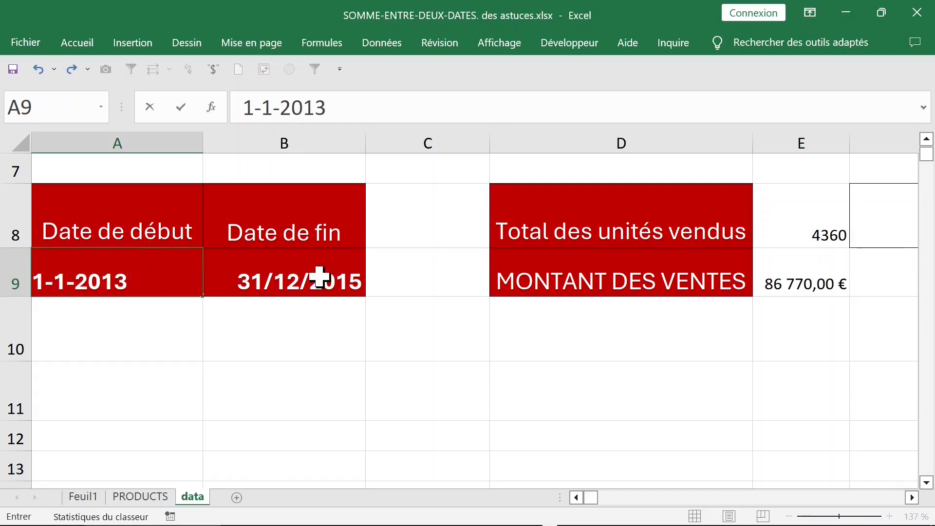
key("Return")
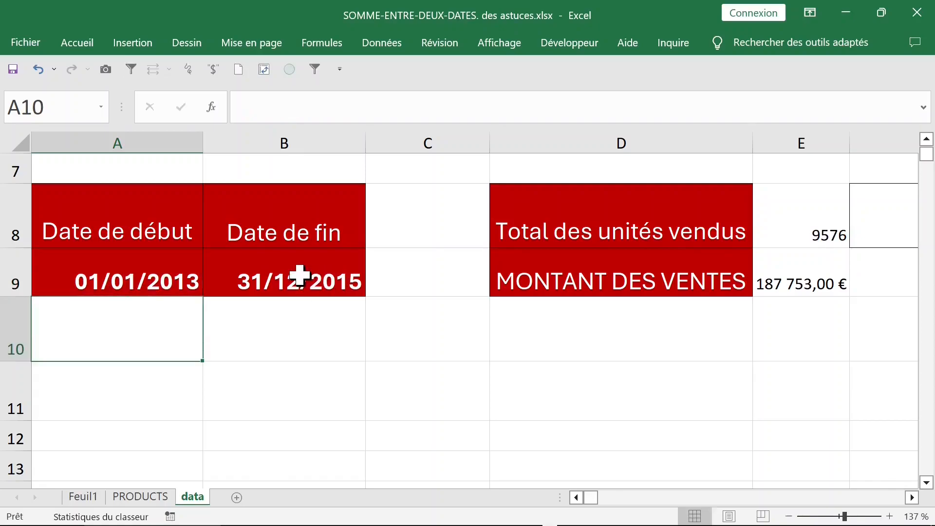
Step: Review the end date in B9, the SOMMEPROD formula in E8 and the units sold and sales amount results
left_click(300, 275)
scroll(397, 280, "up", 2)
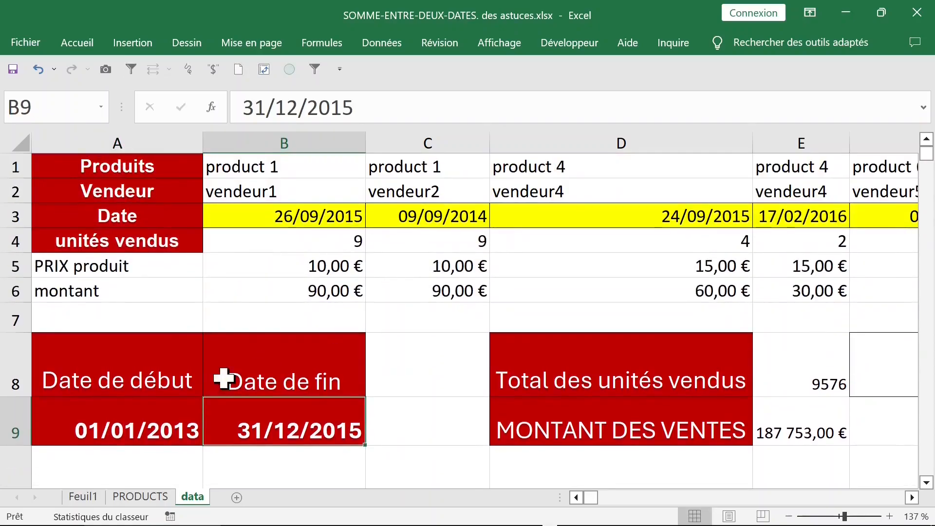
left_click(769, 412)
left_click(807, 368)
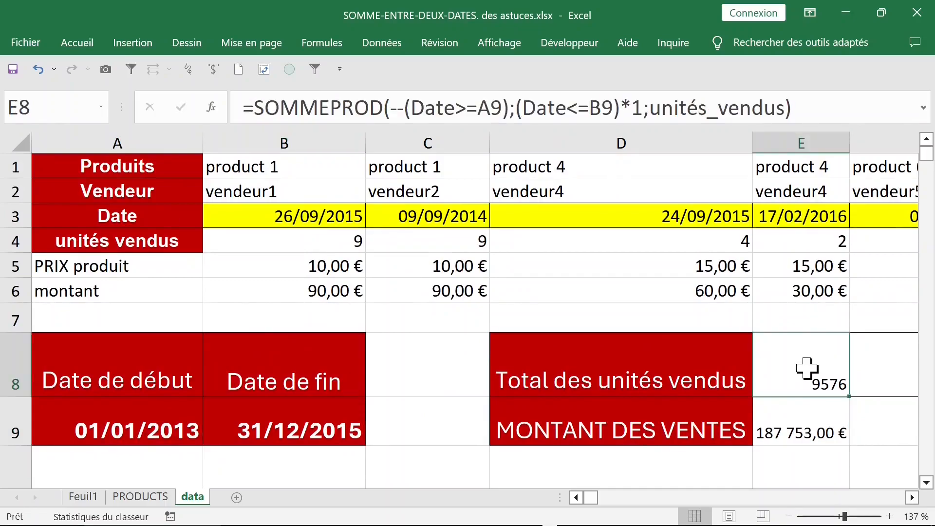
left_click(708, 392)
left_click(719, 419)
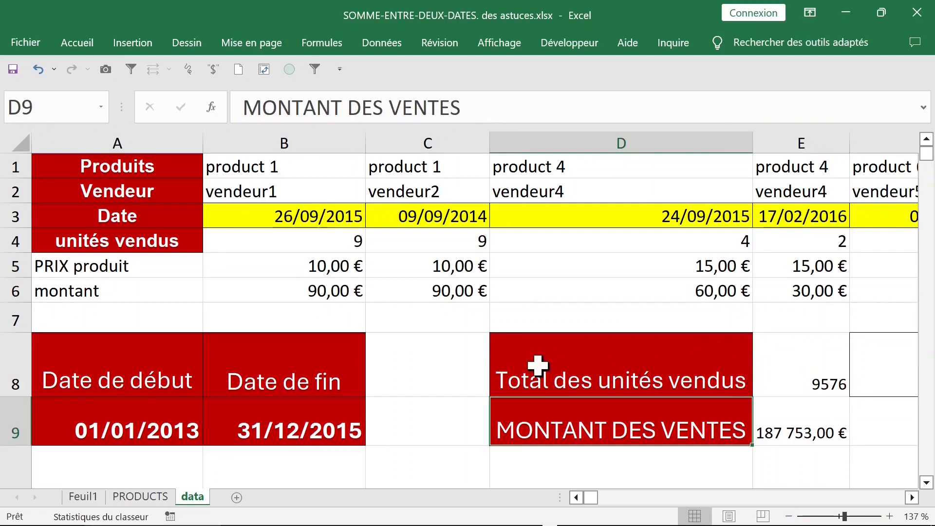
Step: Reduce the height of row 8, containing the date and total units labels, to about half
left_click(95, 362)
left_click(34, 389)
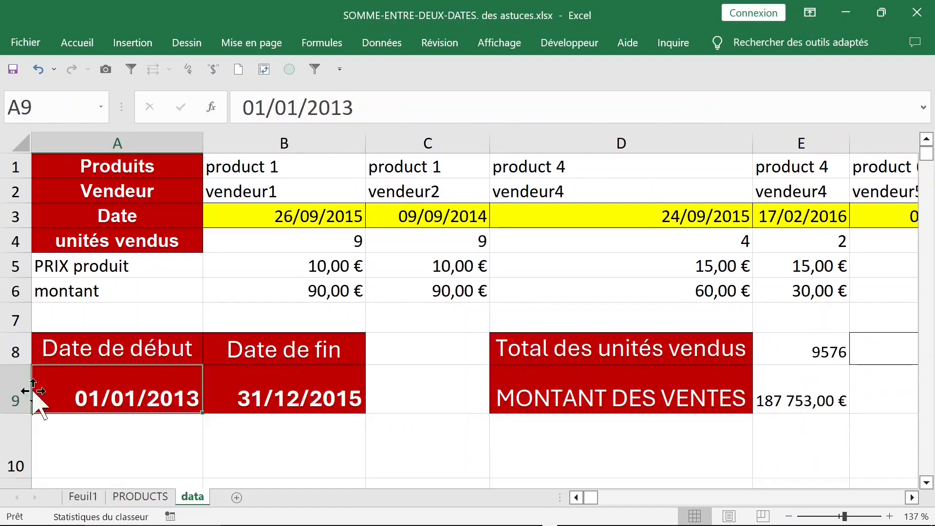